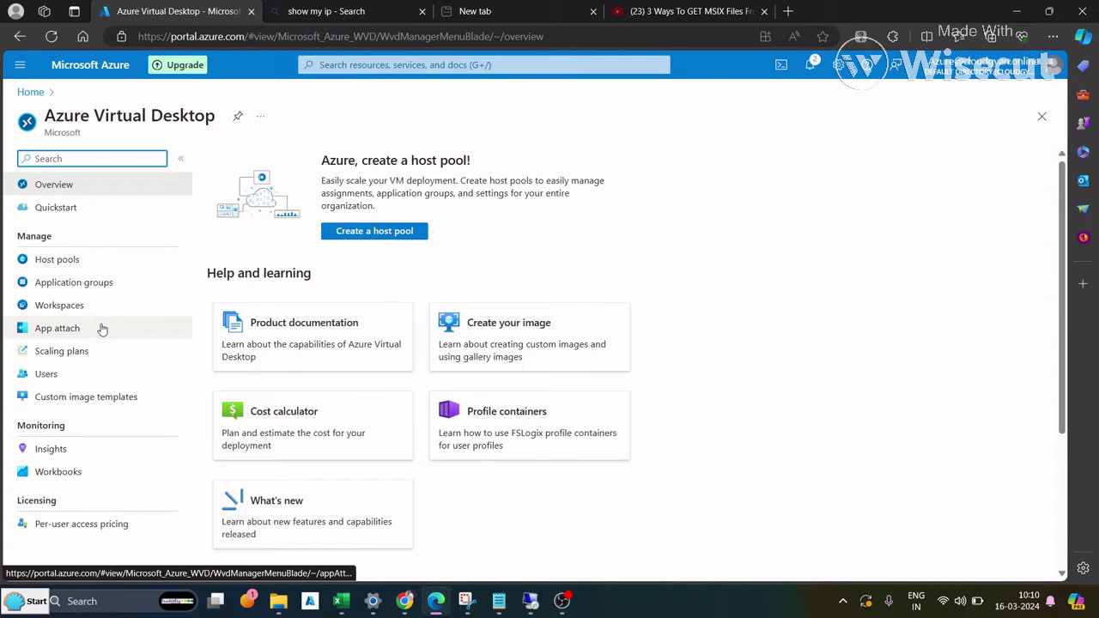
Start a new app attach package in resource group PROD-AVD with host pool Mumbai-HP and proceed to its image path settings.
left_click(101, 329)
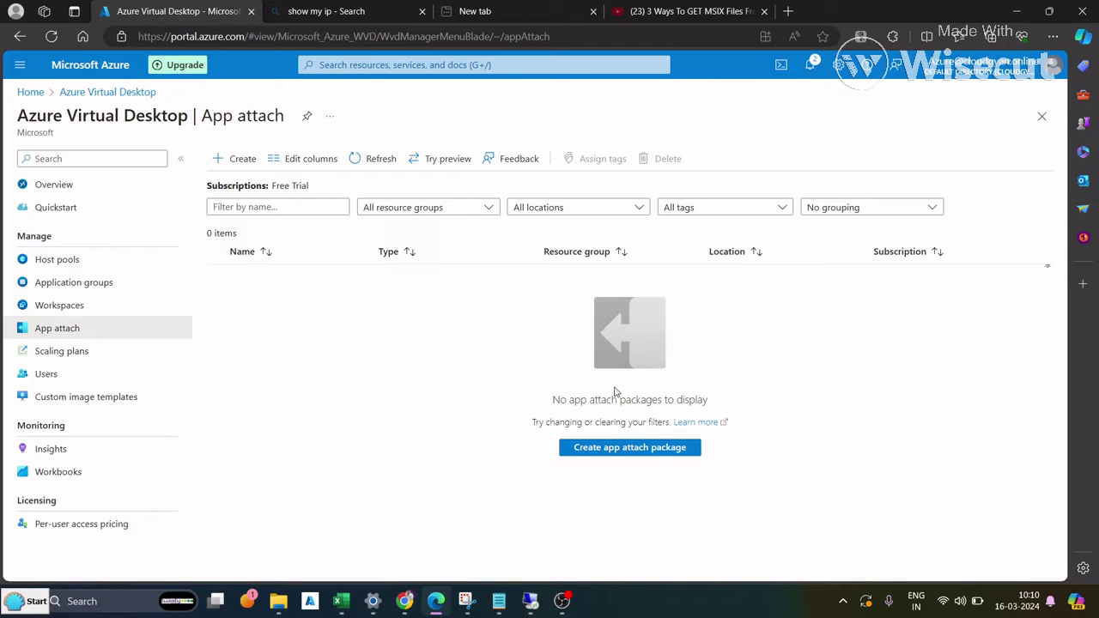
left_click(612, 447)
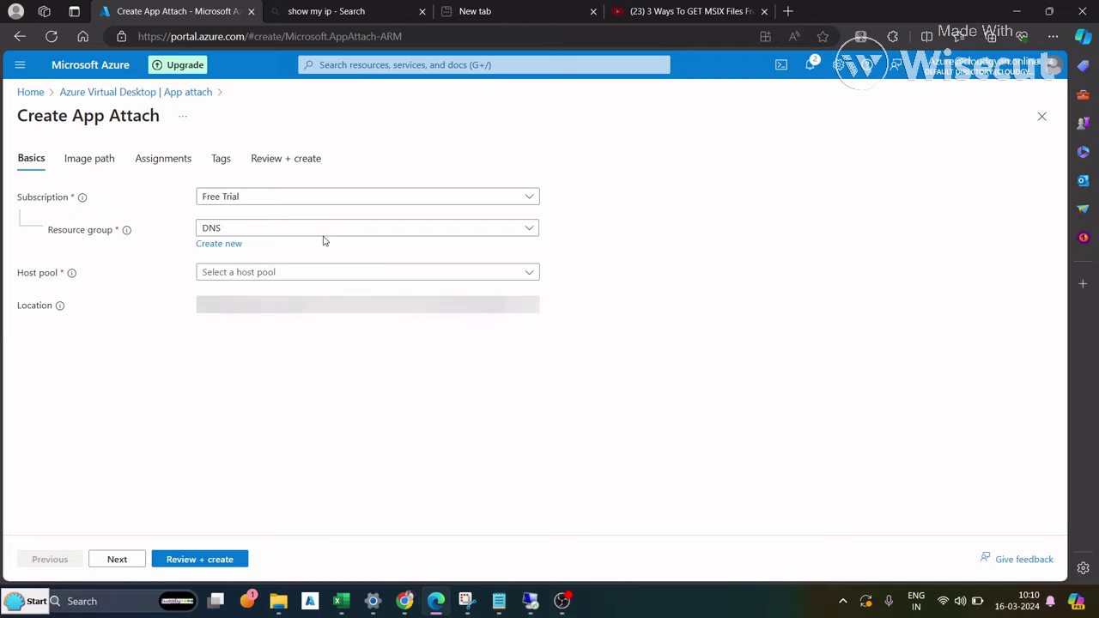
left_click(326, 230)
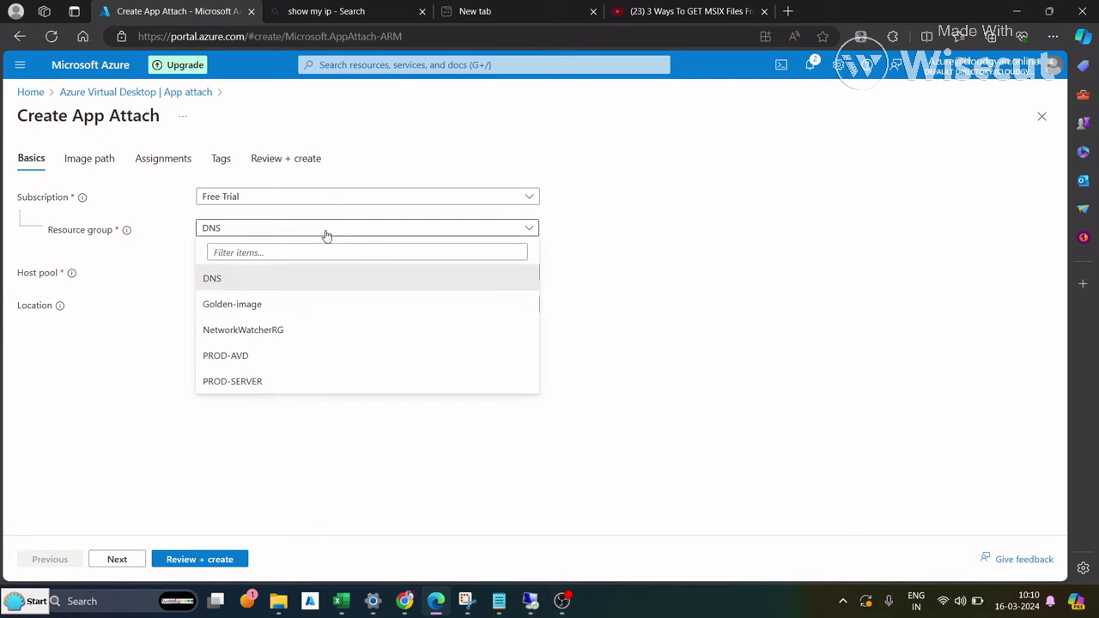
left_click(232, 364)
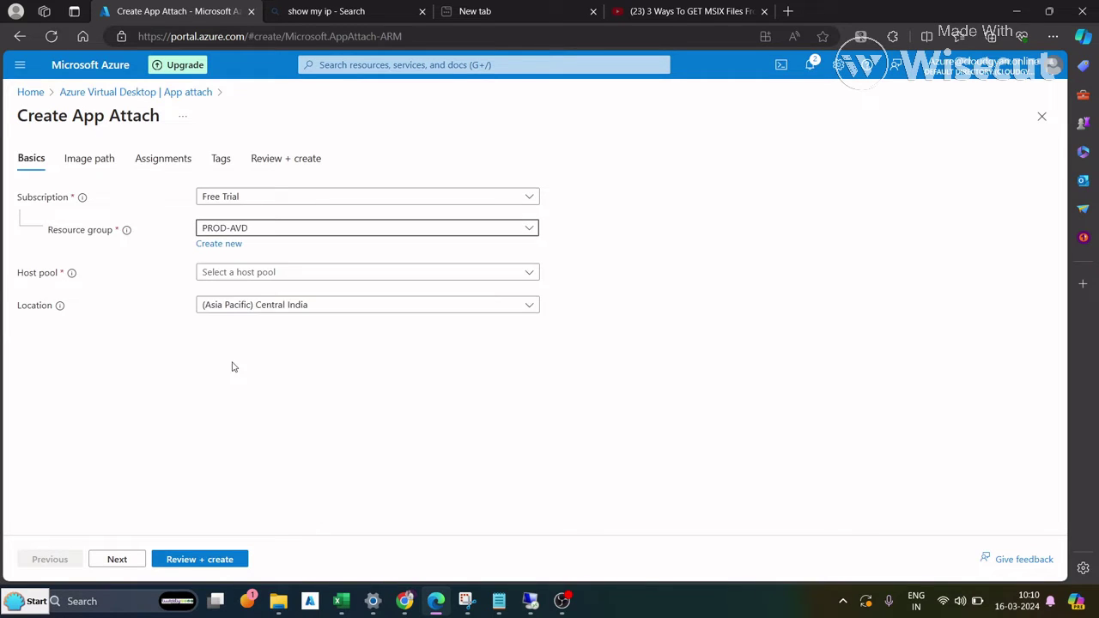
left_click(289, 274)
left_click(267, 318)
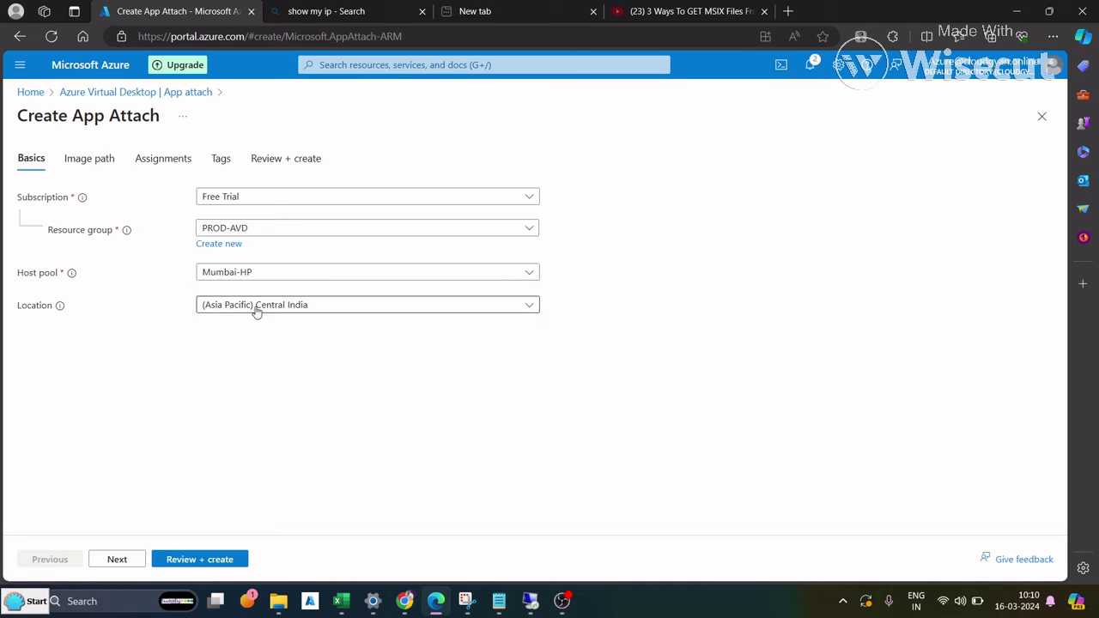
left_click(117, 558)
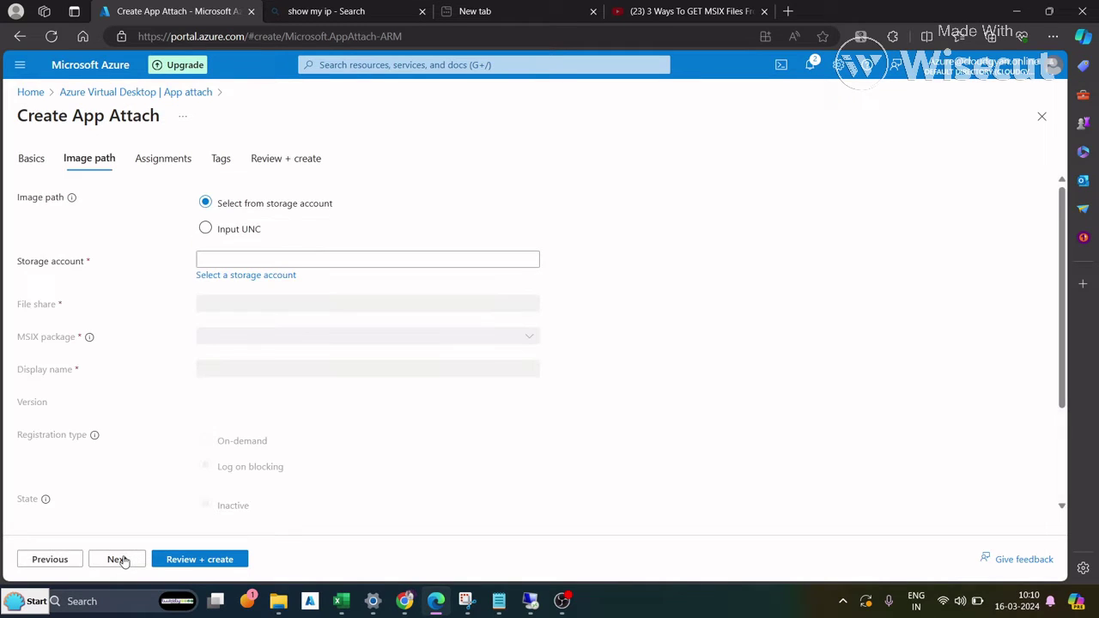
Choose storage account azure2fileshare and the file fileshare-01/pdf/6760NGPDFLab.PDFX_1.0.6.0_neutral_~_sbe4t8mqwq93a.cim, and look through the available MSIX packages.
left_click(267, 276)
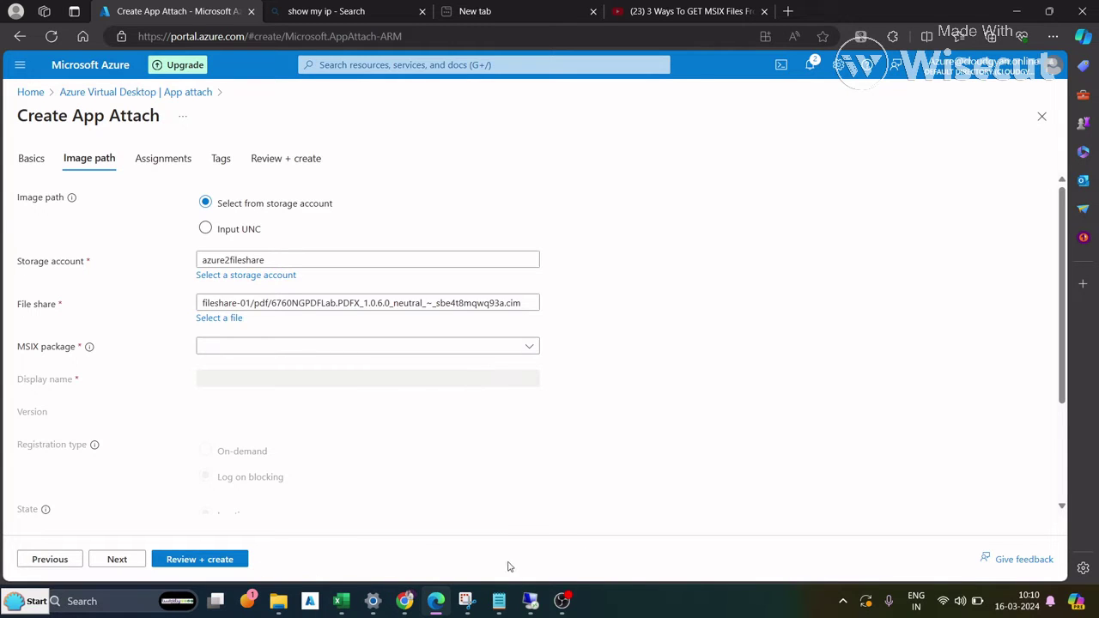
left_click(486, 348)
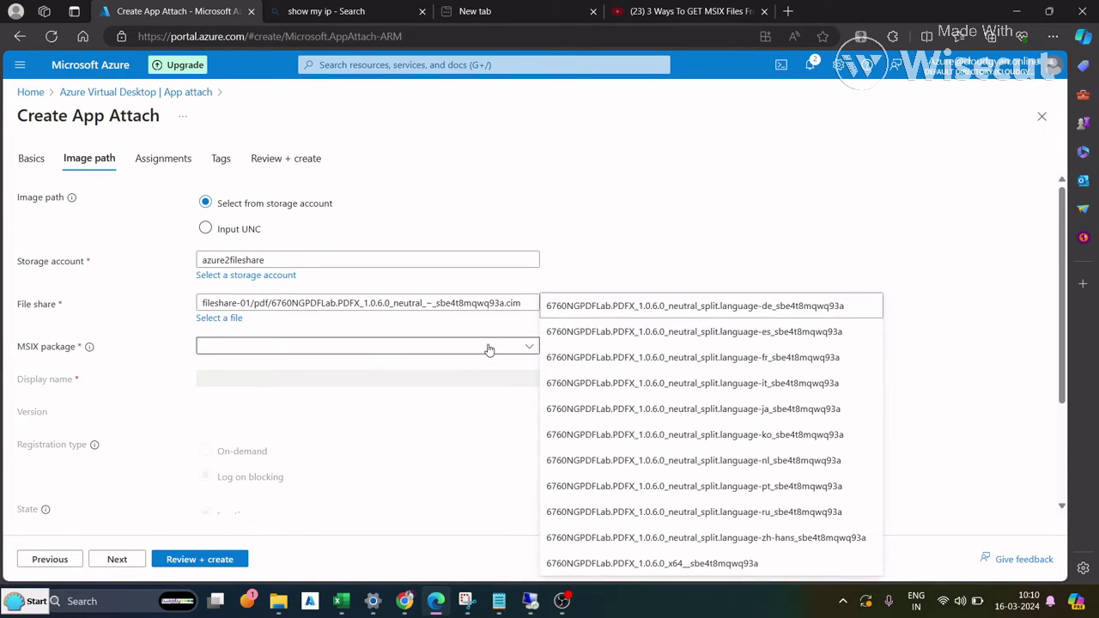
left_click(488, 348)
Examine the captured MSIX expansion error in Snipping Tool and recheck the package's basic settings before returning to the image path.
left_click(465, 601)
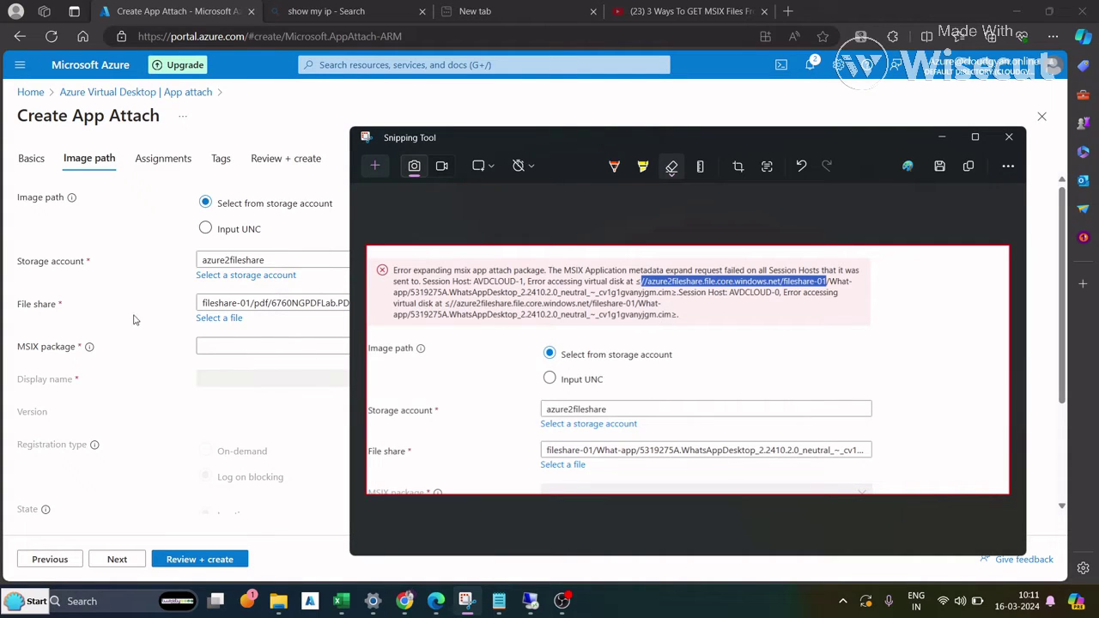
left_click(37, 162)
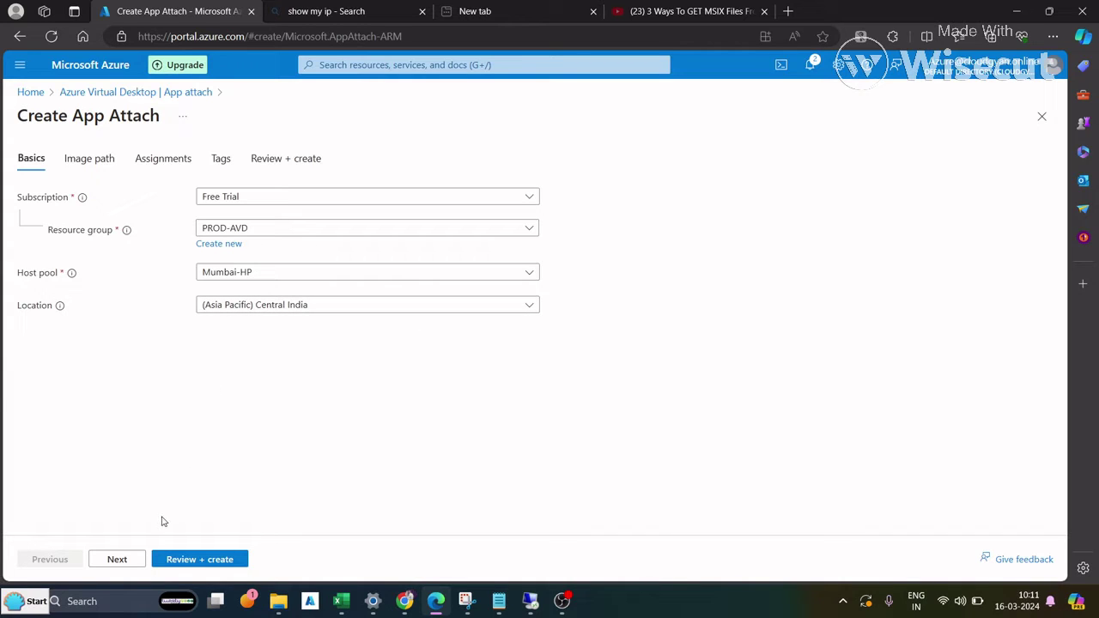
left_click(124, 558)
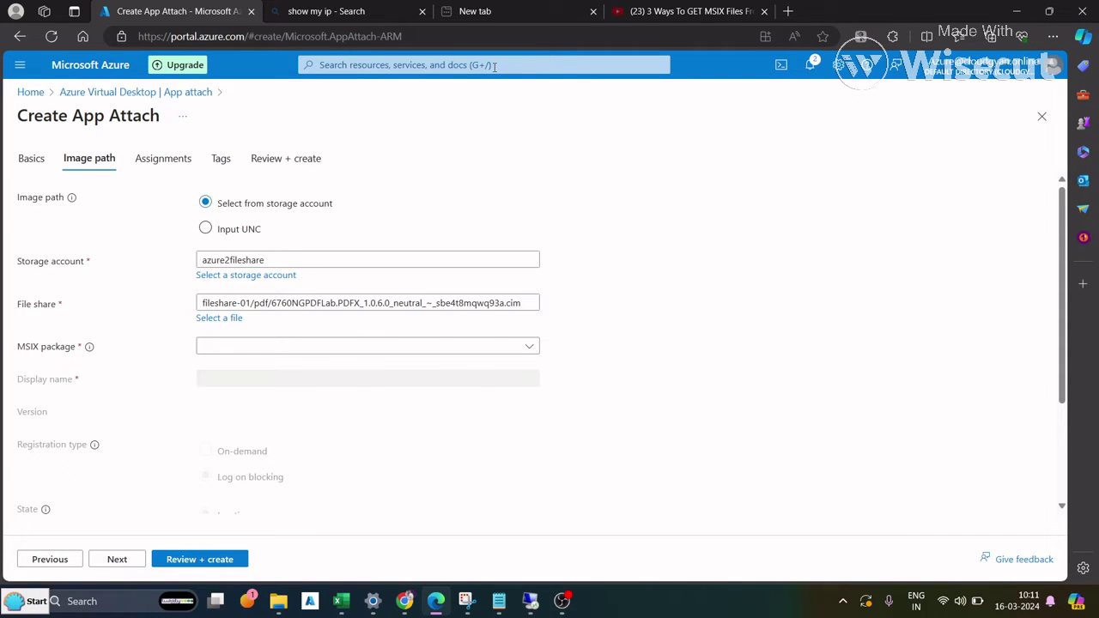
Find Microsoft Entra ID, show all its devices, and widen the Join type column to read each session host's join type.
left_click(493, 67)
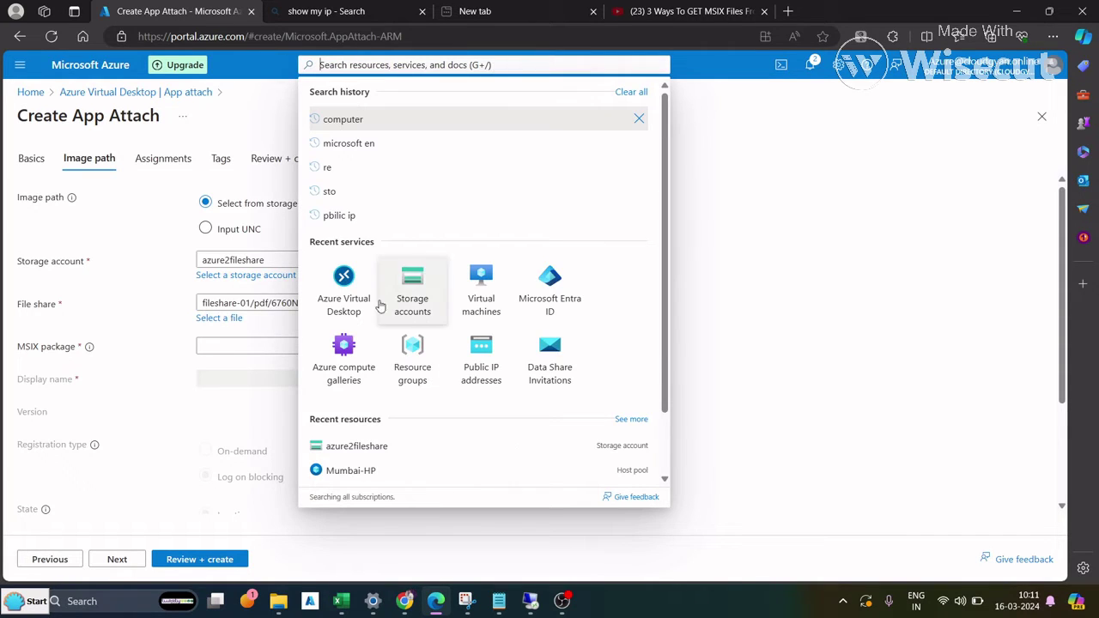
type("mic")
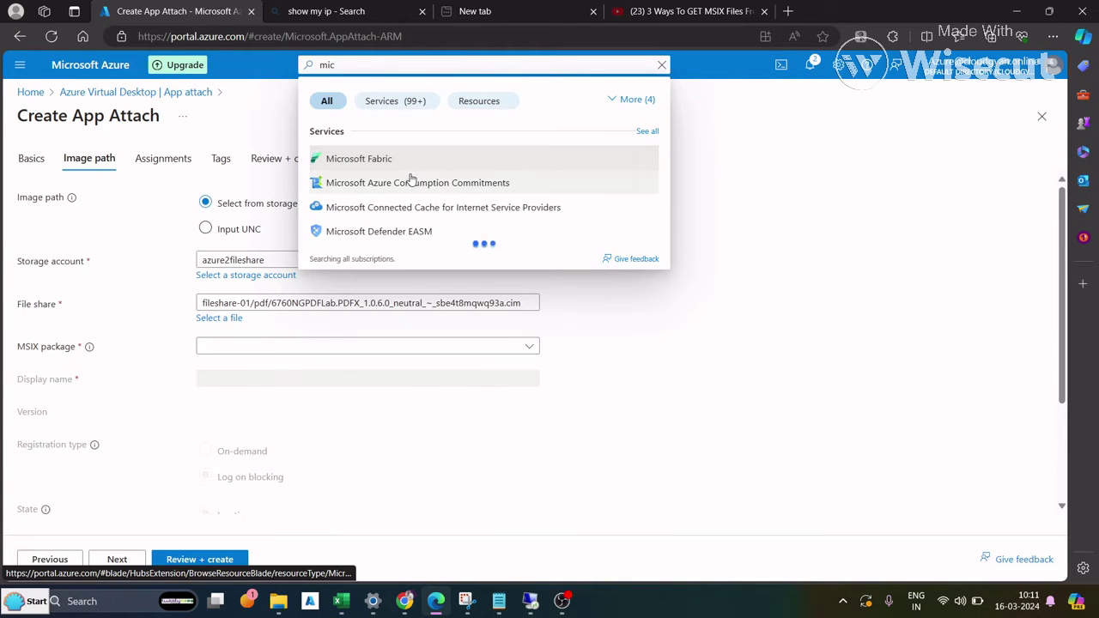
key("BackSpace")
key("BackSpace")
key("BackSpace")
type("microsoften")
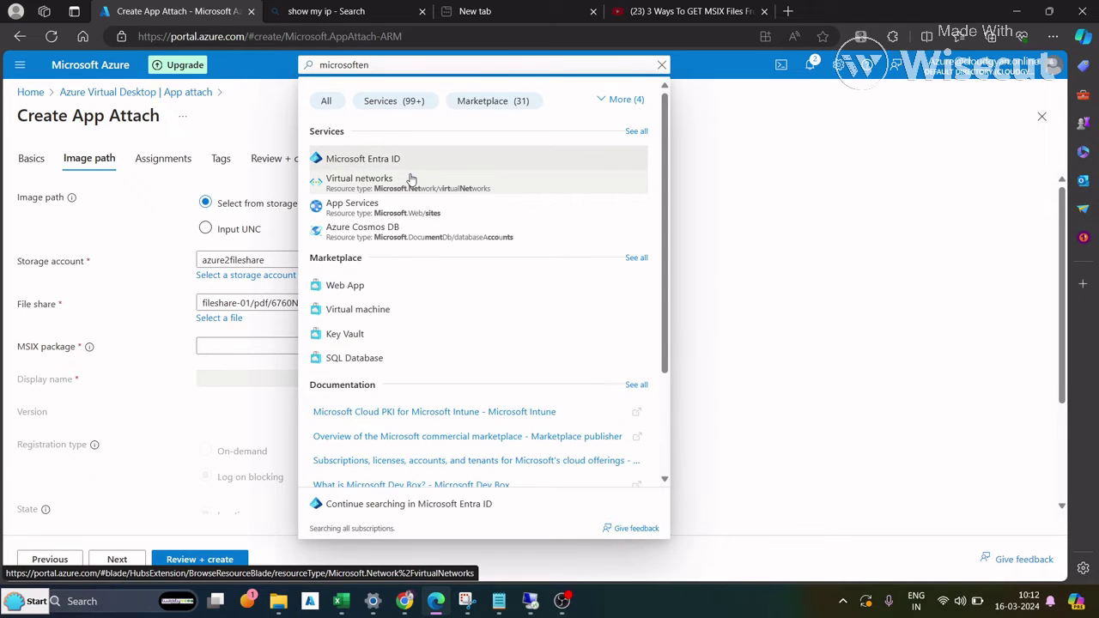
key("Return")
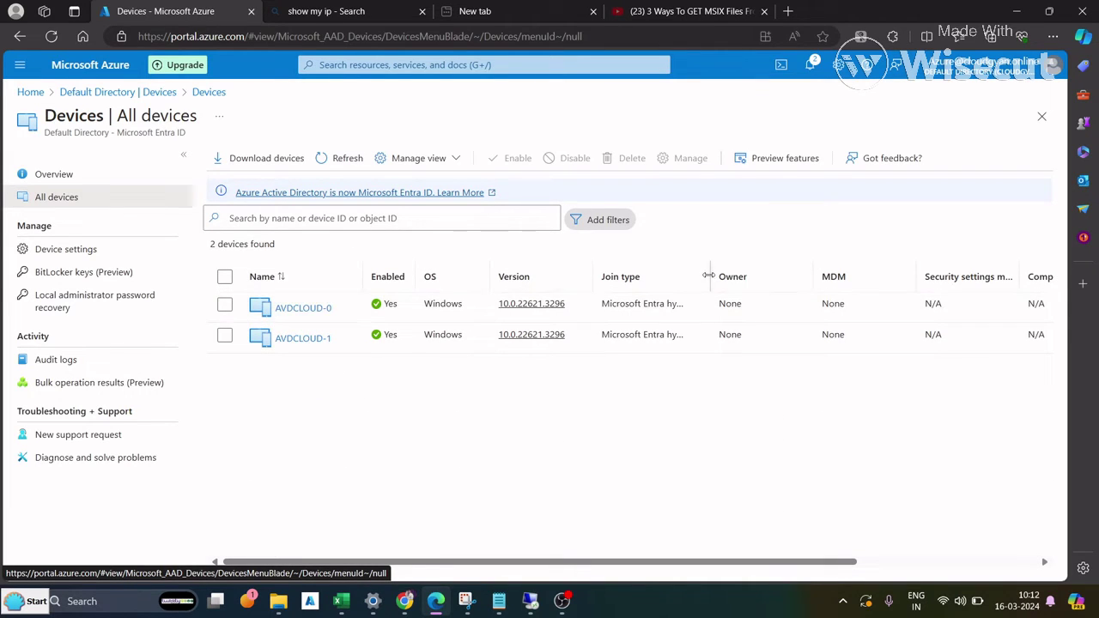
left_click_drag(709, 275, 812, 277)
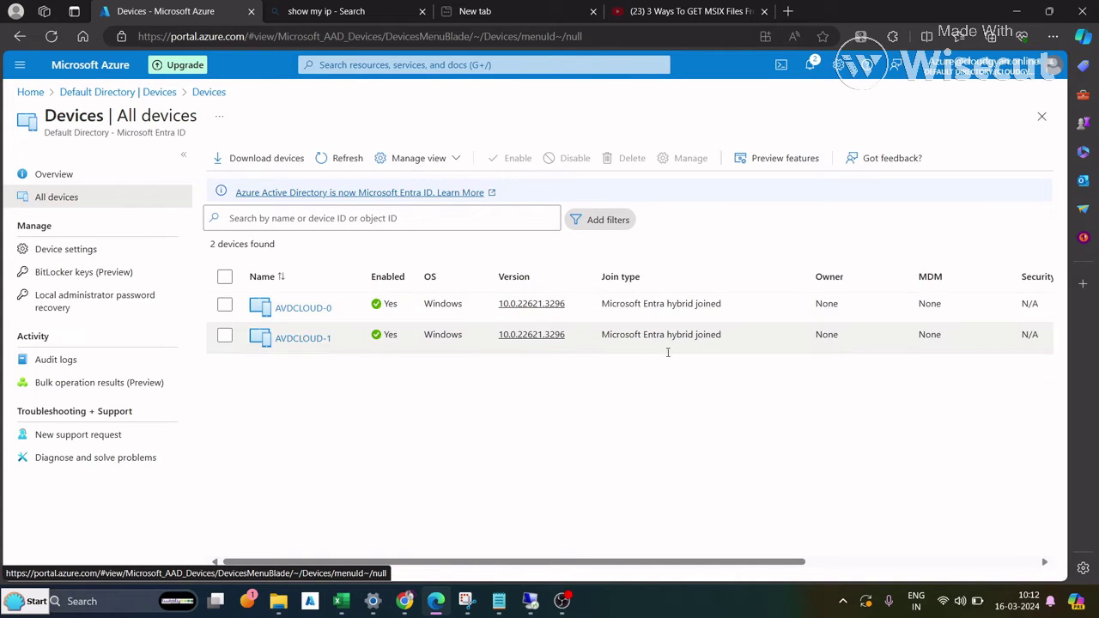
Go back to the portal home and open the groups of the Default Directory in Microsoft Entra ID.
left_click(31, 93)
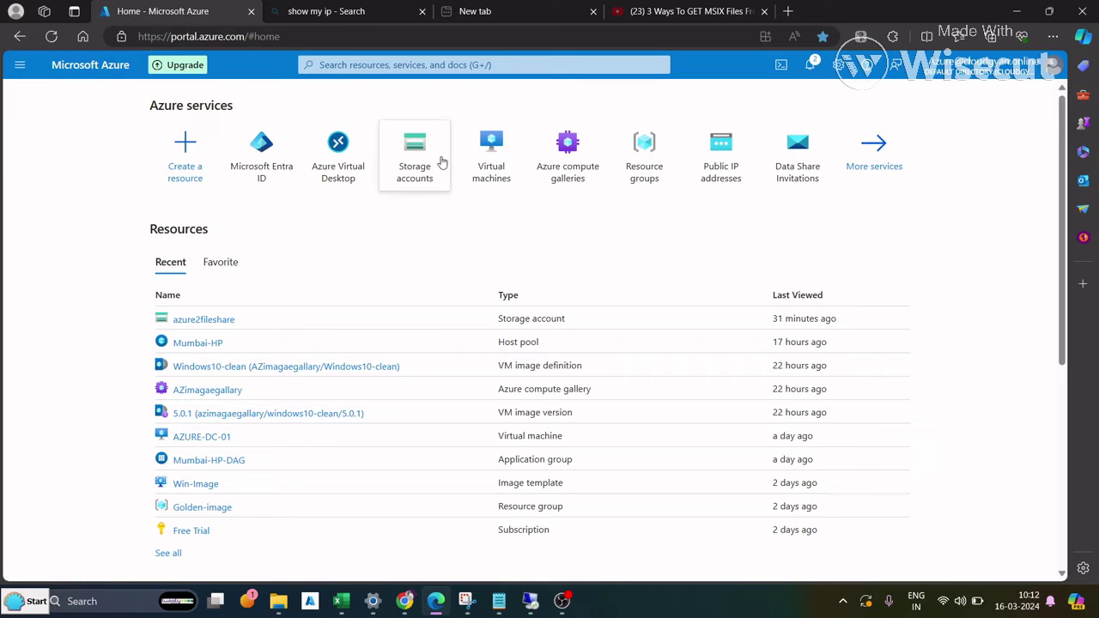
left_click(255, 176)
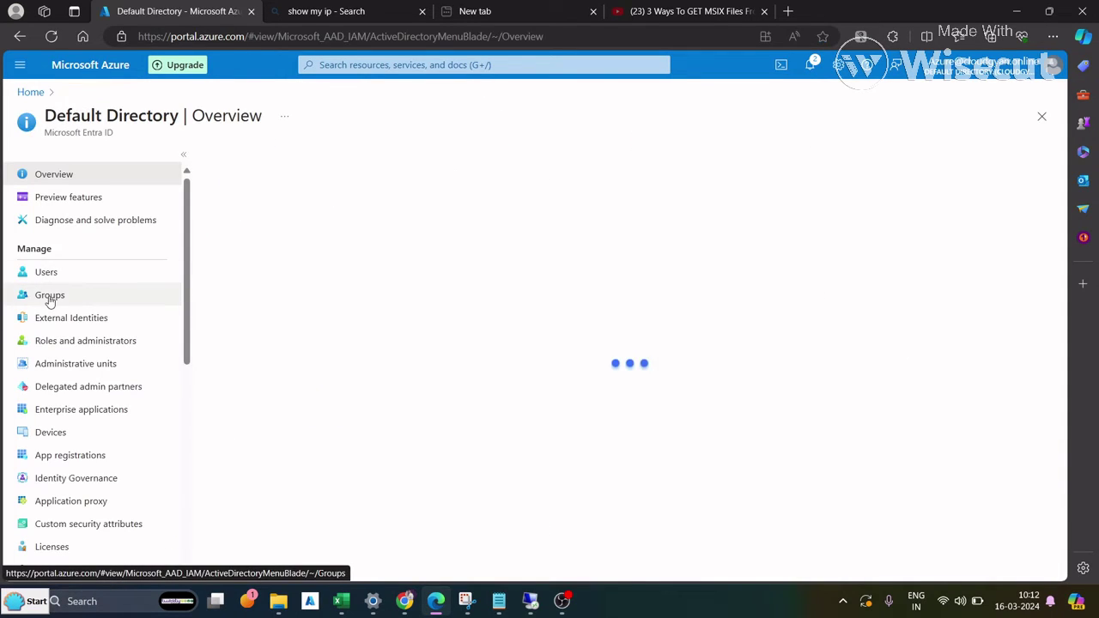
left_click(49, 296)
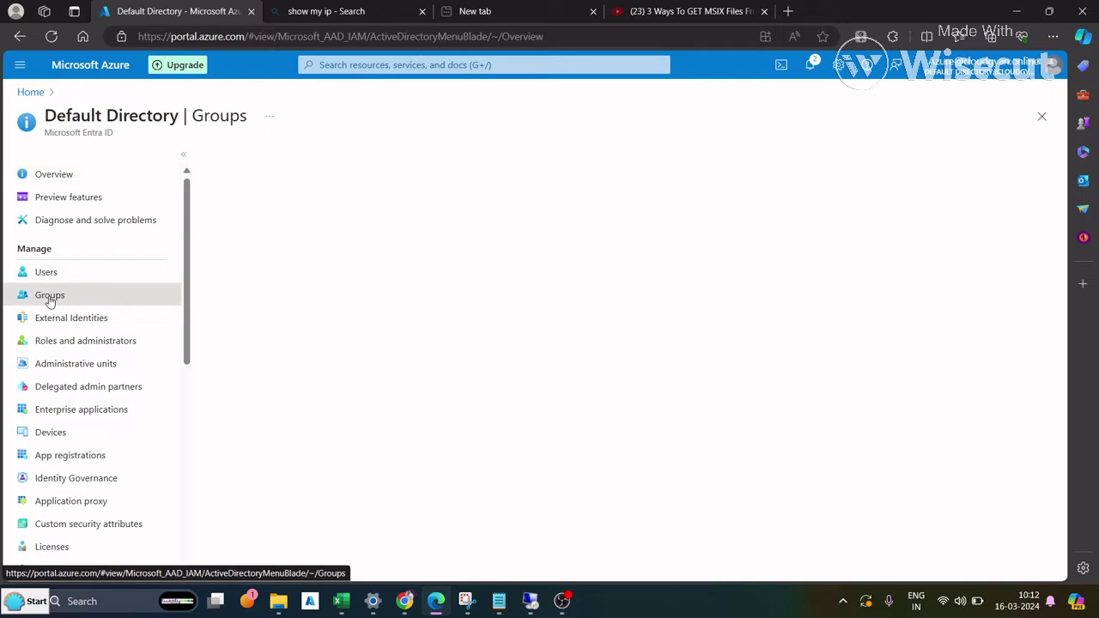
Switch to the remote server and examine the members of the AVD-SH group in Active Directory Users and Computers.
left_click(529, 601)
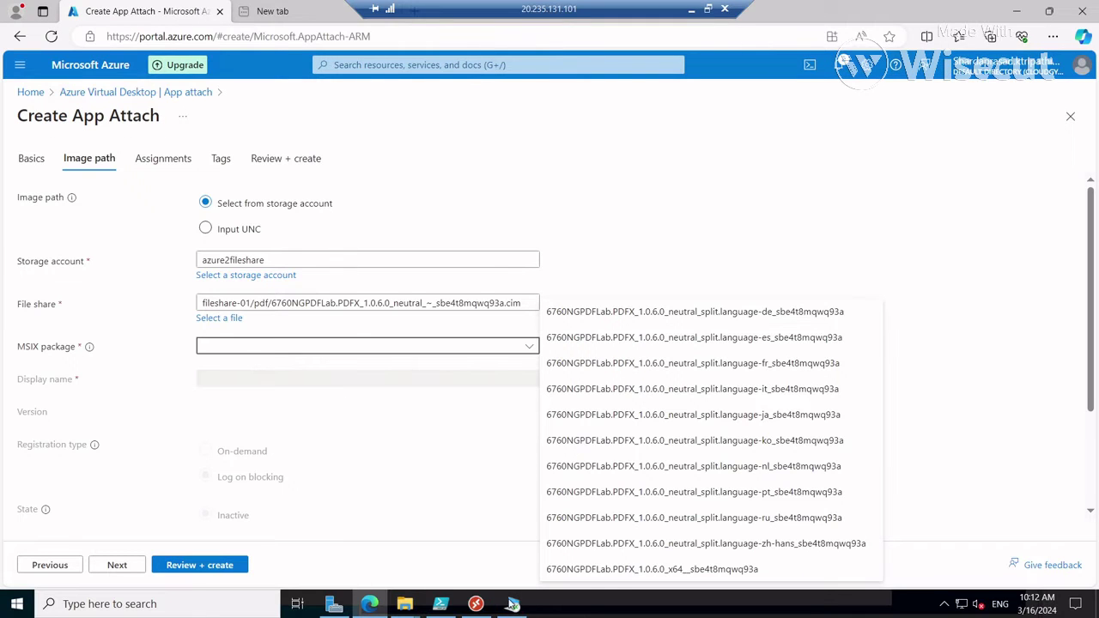
left_click(17, 603)
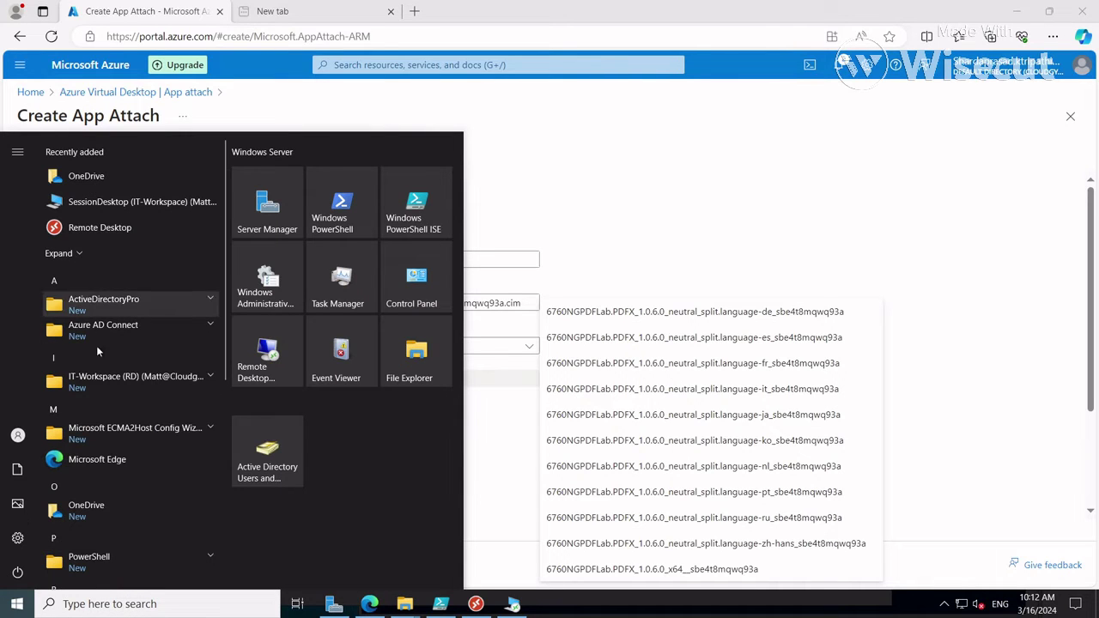
key("Escape")
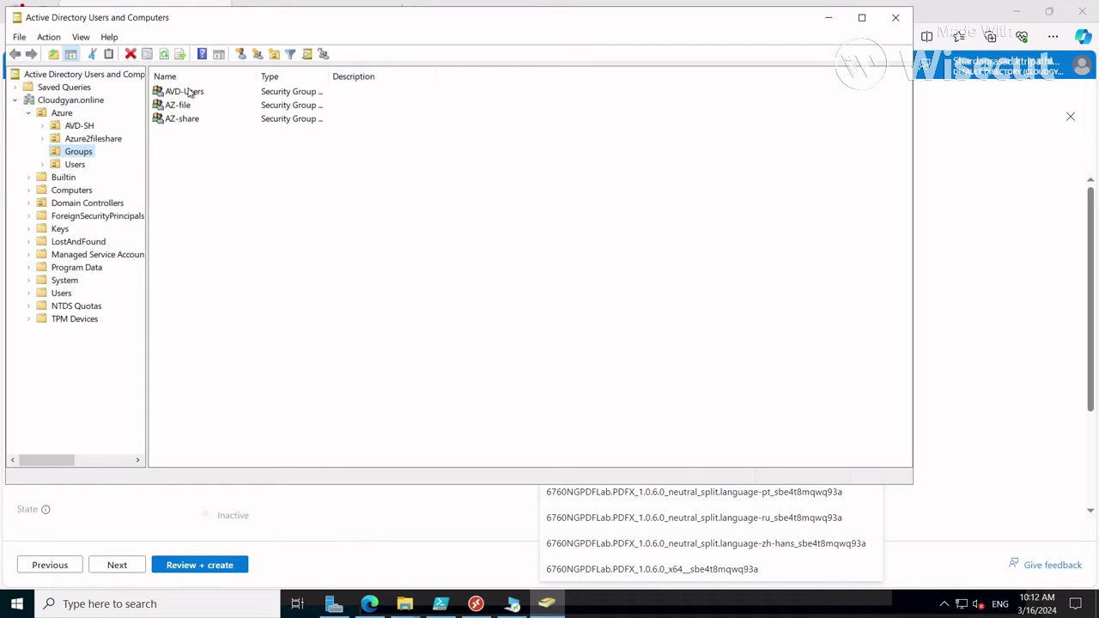
left_click(79, 125)
double_click(179, 118)
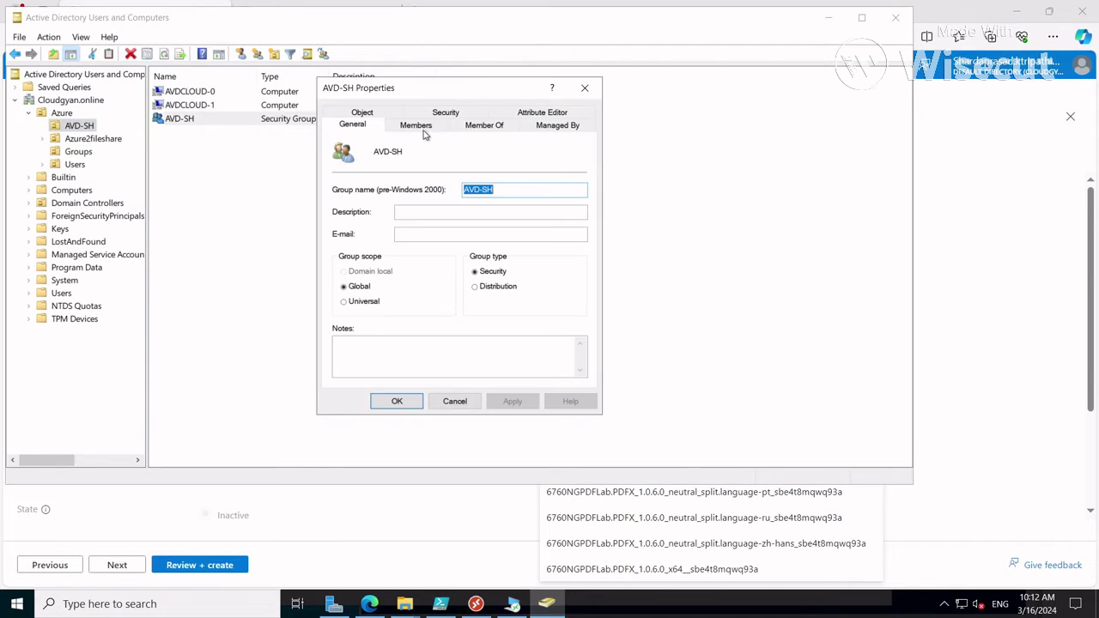
left_click(415, 126)
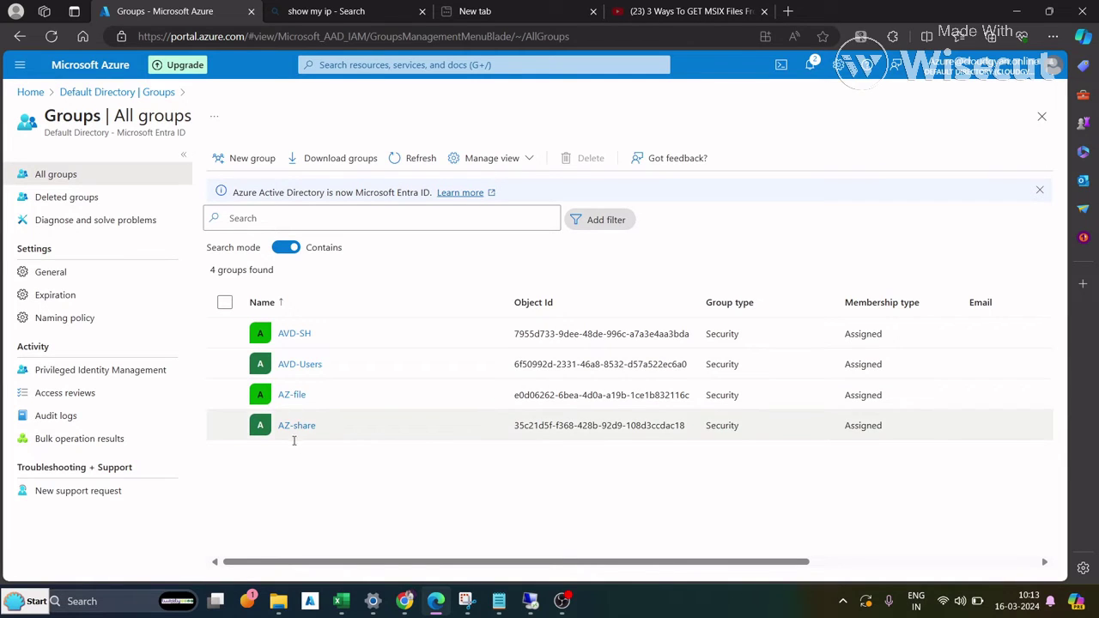
Examine the direct members of the synced AVD-SH group in Microsoft Entra ID.
left_click(291, 332)
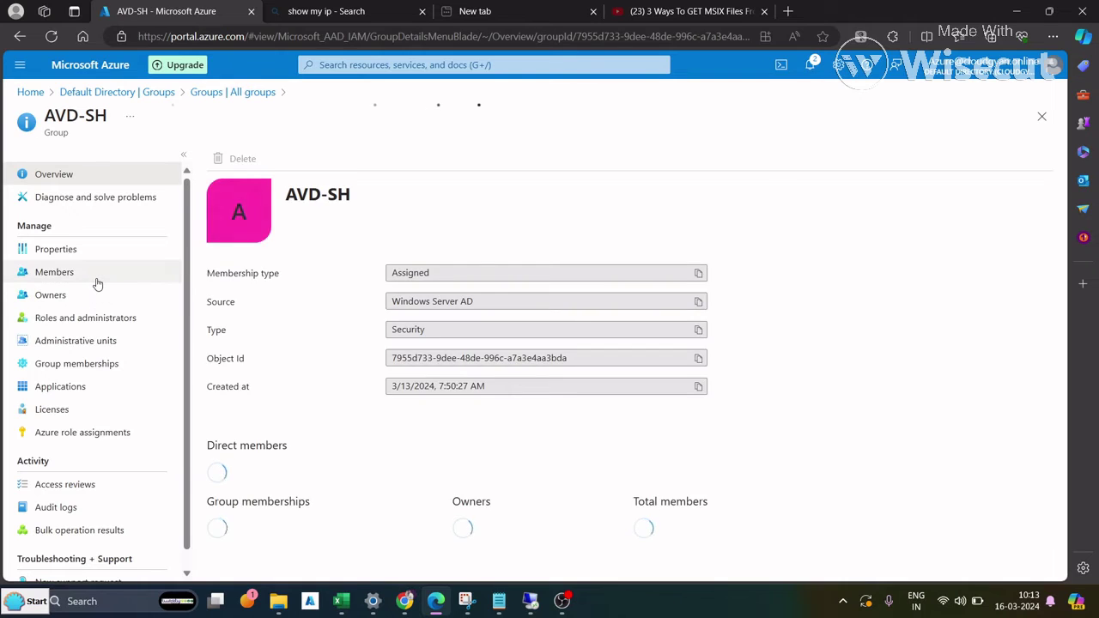
left_click(97, 273)
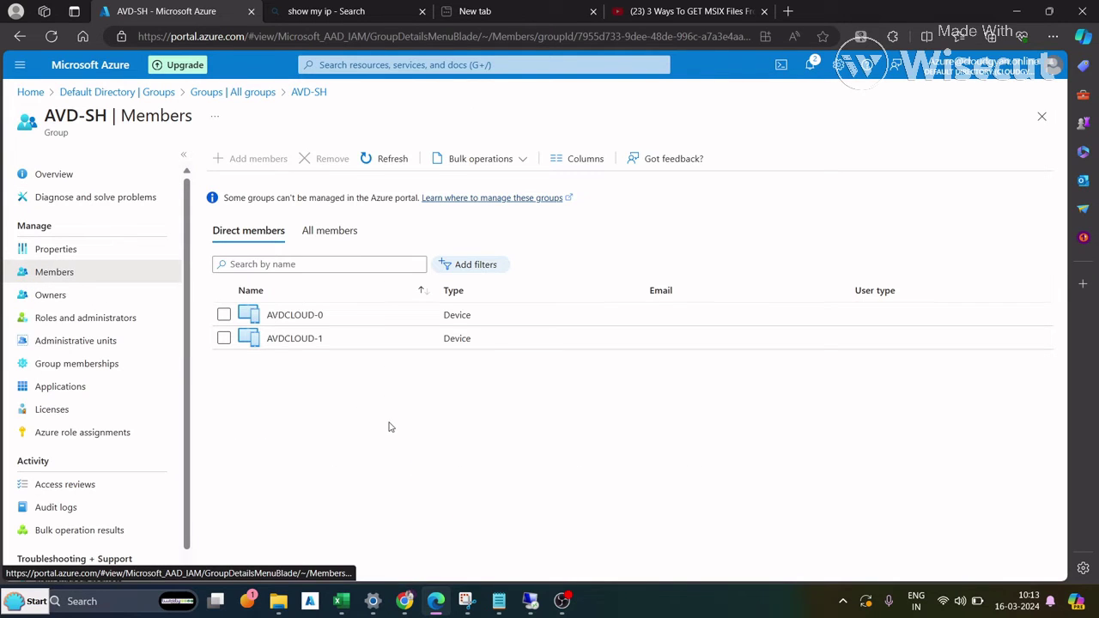
mouse_move(530, 608)
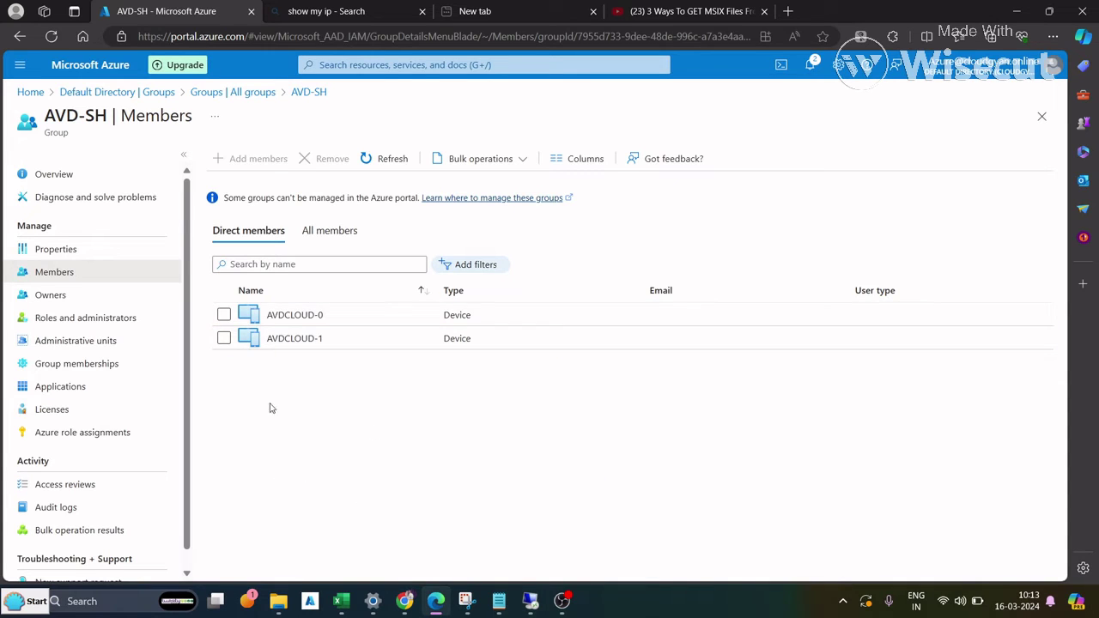
Open the access control settings of the azure2fileshare storage account.
left_click(408, 67)
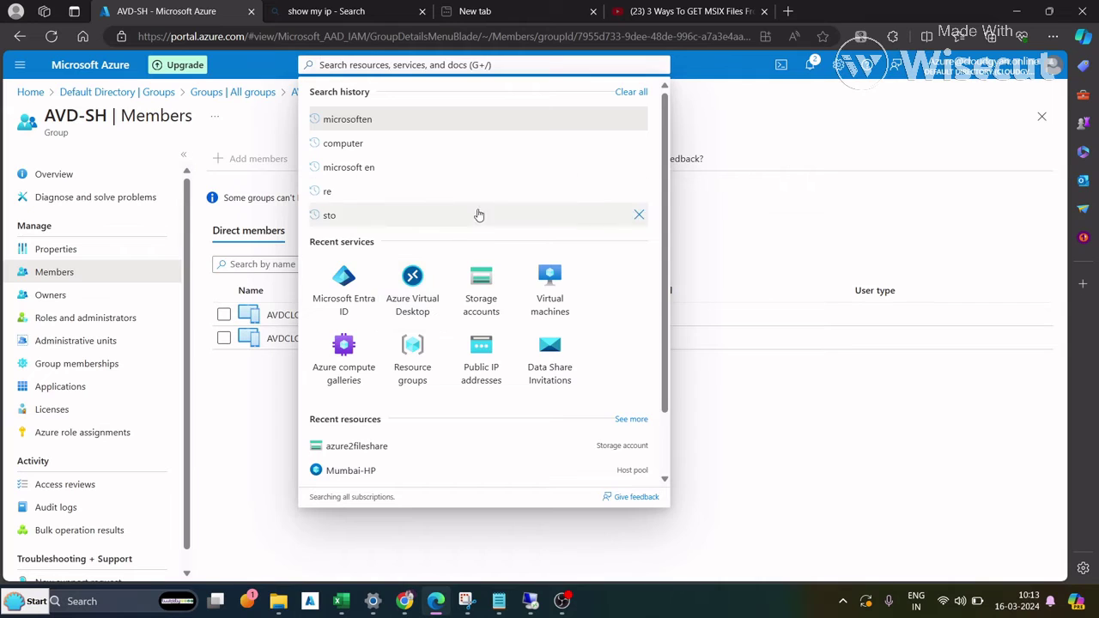
left_click(481, 288)
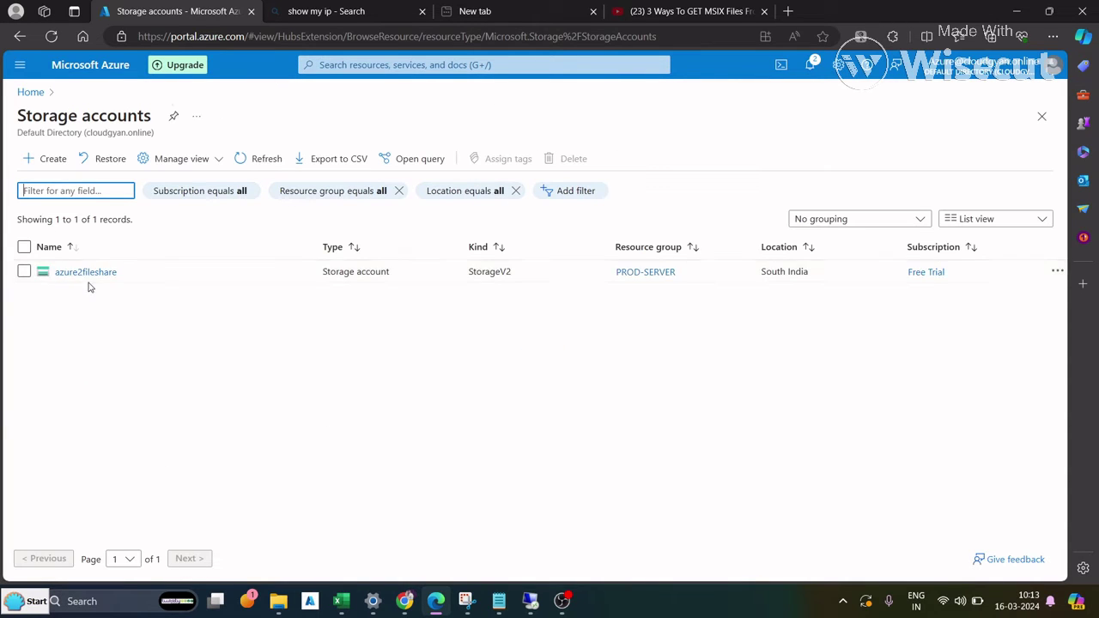
left_click(86, 271)
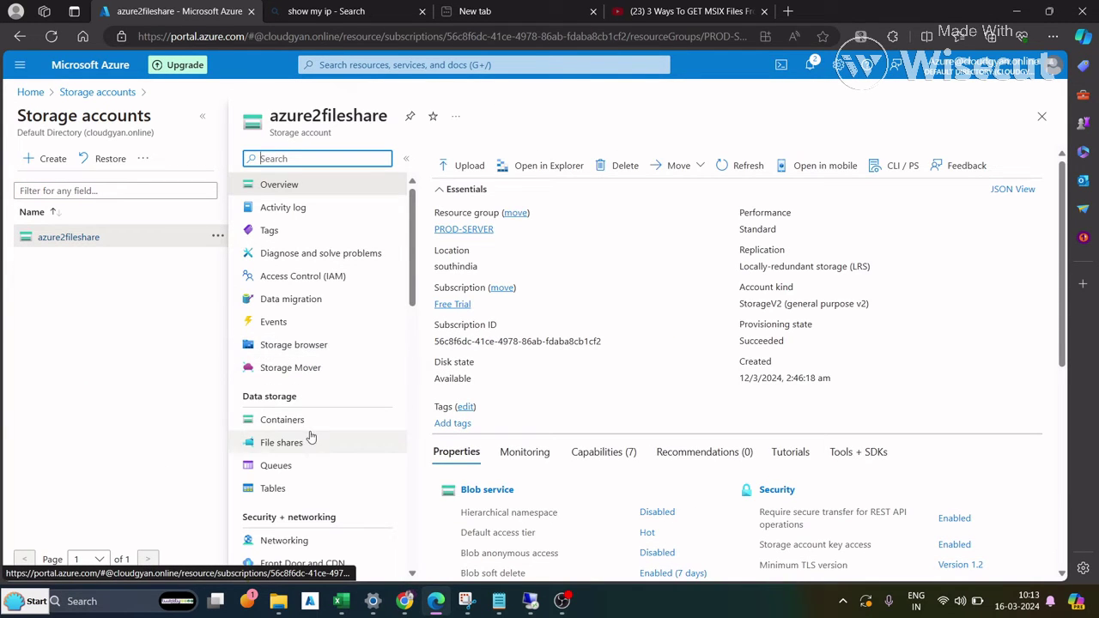
left_click(331, 279)
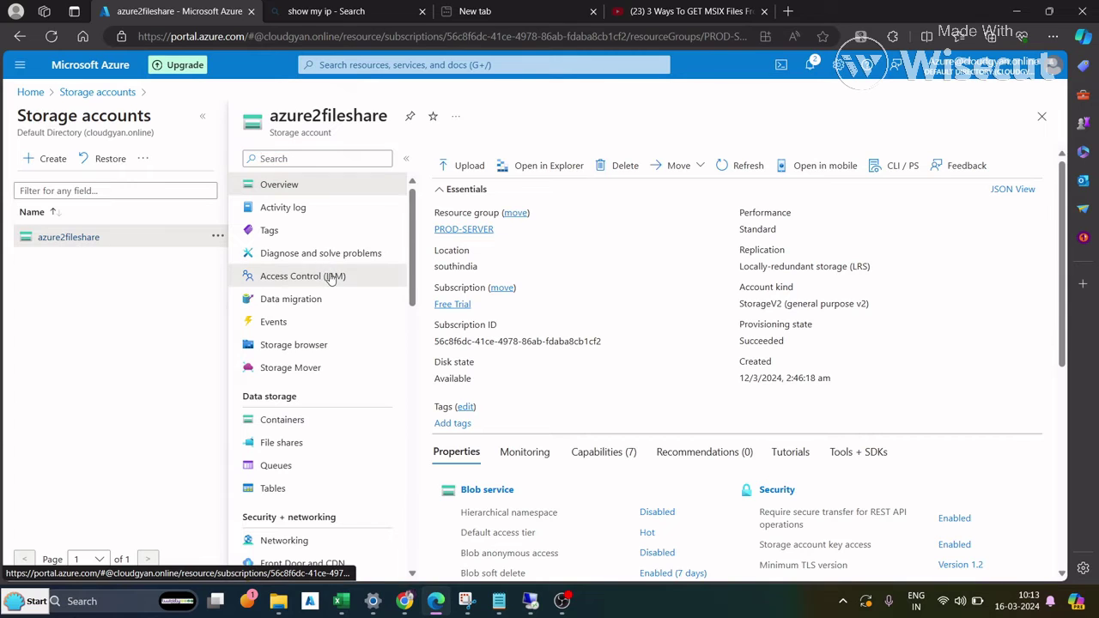
Start a role assignment on azure2fileshare, search for "smb c" and choose the Storage File Data SMB Share Contributor role.
left_click(461, 159)
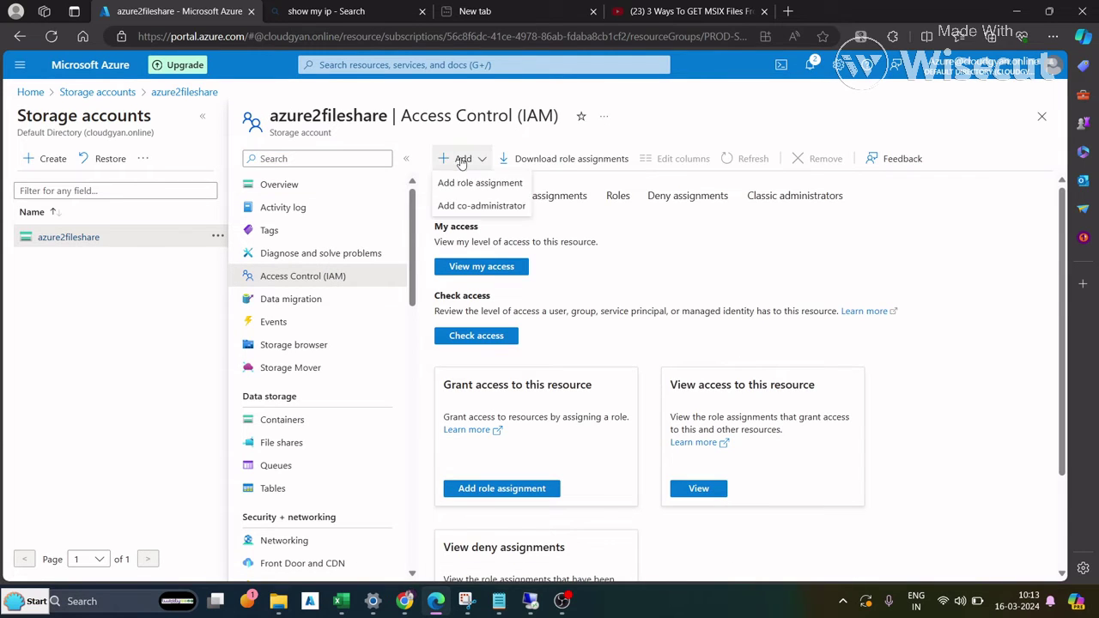
left_click(480, 184)
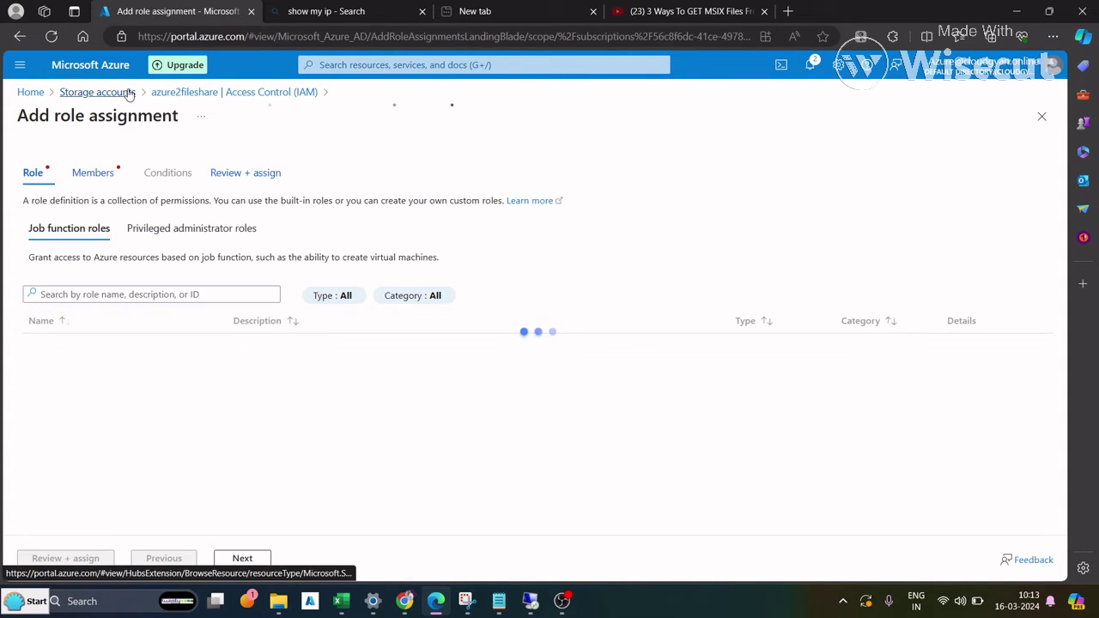
left_click(110, 293)
type("smb")
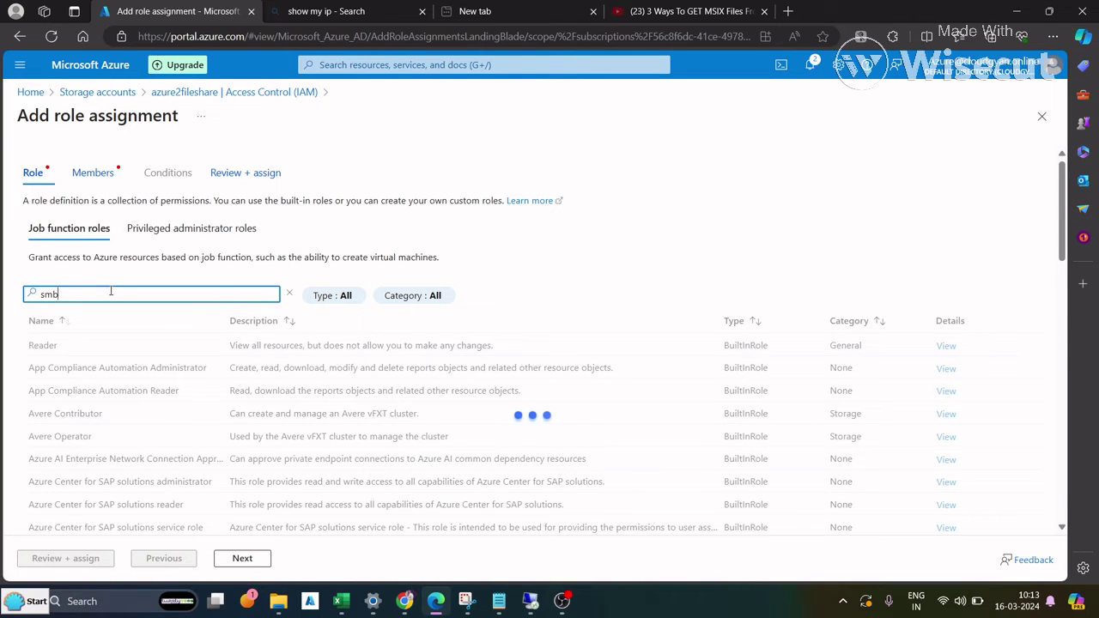
type(" c")
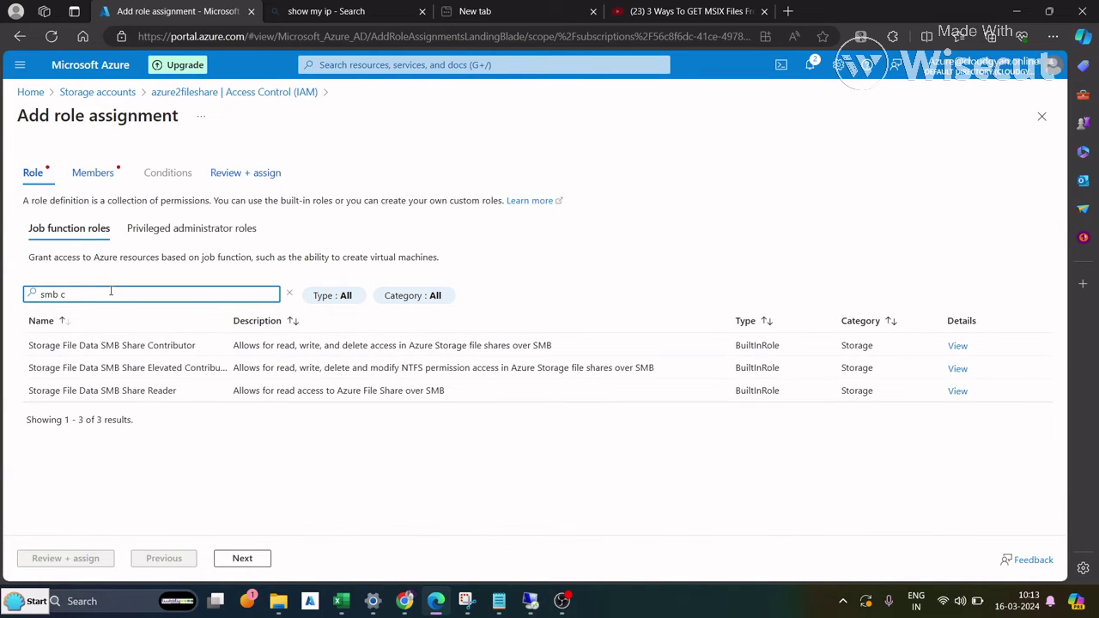
left_click(159, 345)
left_click(242, 558)
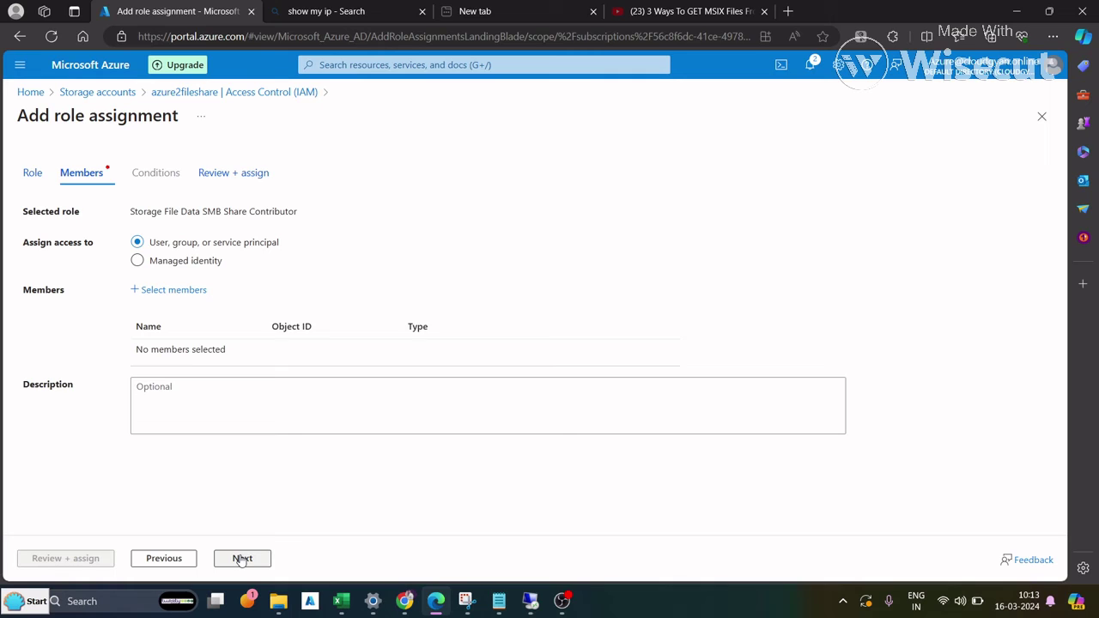
Review the selectable members for the role, including the AVD-SH group, and return to the storage accounts list without assigning it.
left_click(173, 292)
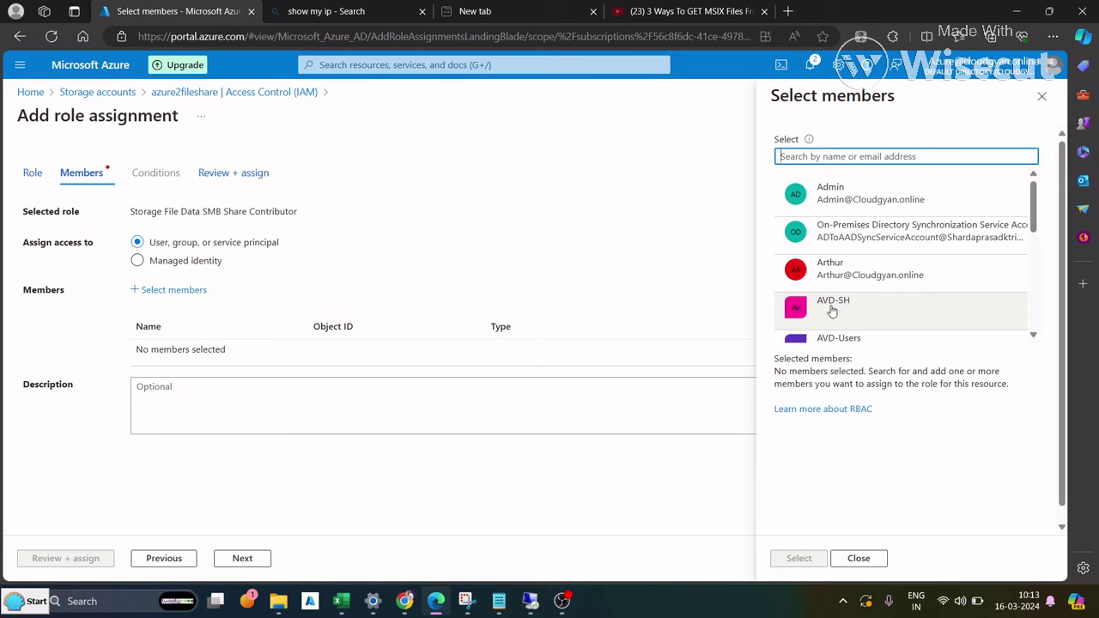
left_click(858, 558)
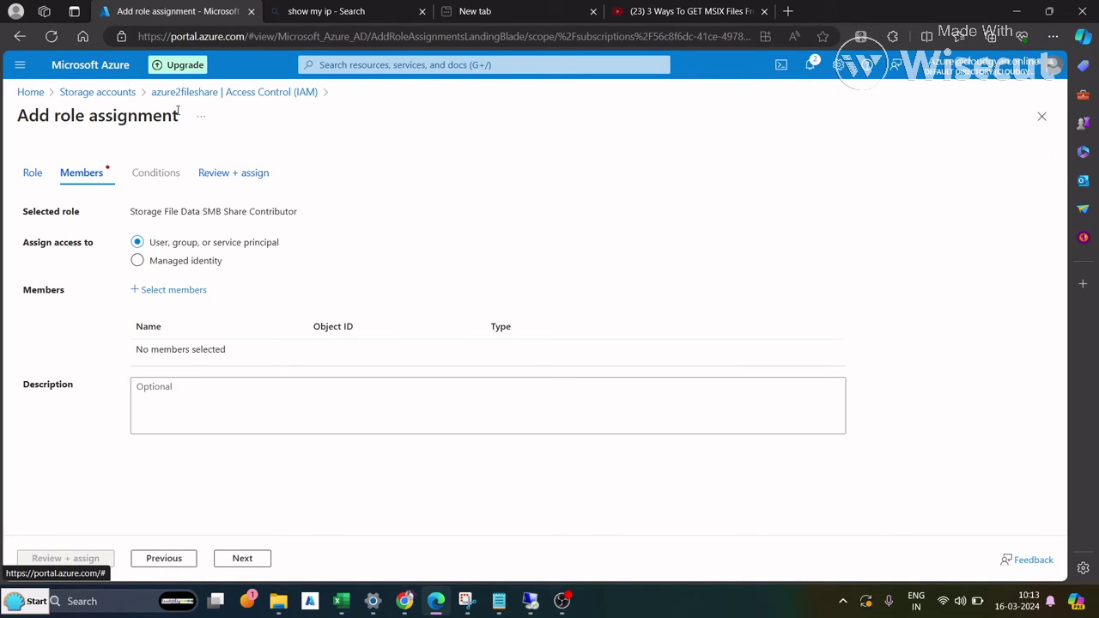
left_click(94, 97)
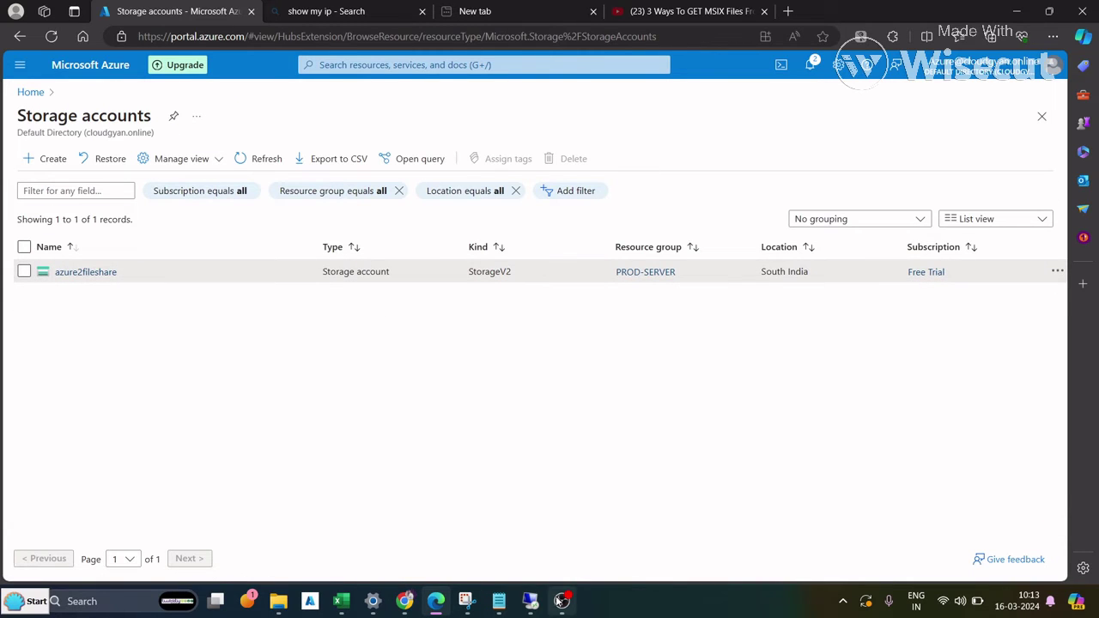
Switch to the remote server, close the AVD-SH group properties and minimize Active Directory Users and Computers.
mouse_move(531, 605)
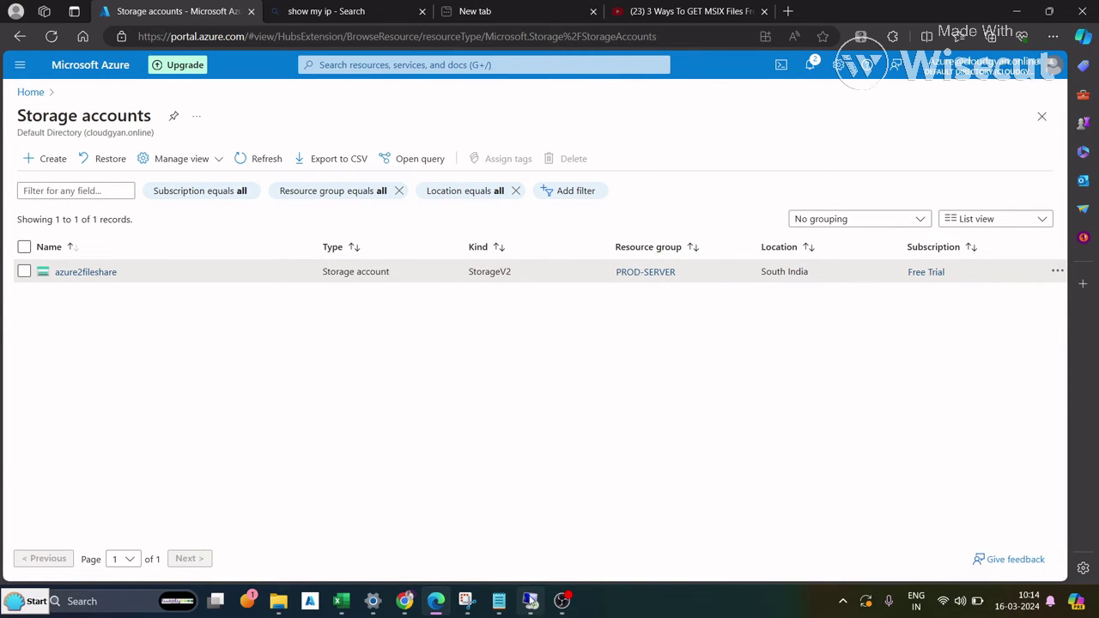
left_click(531, 601)
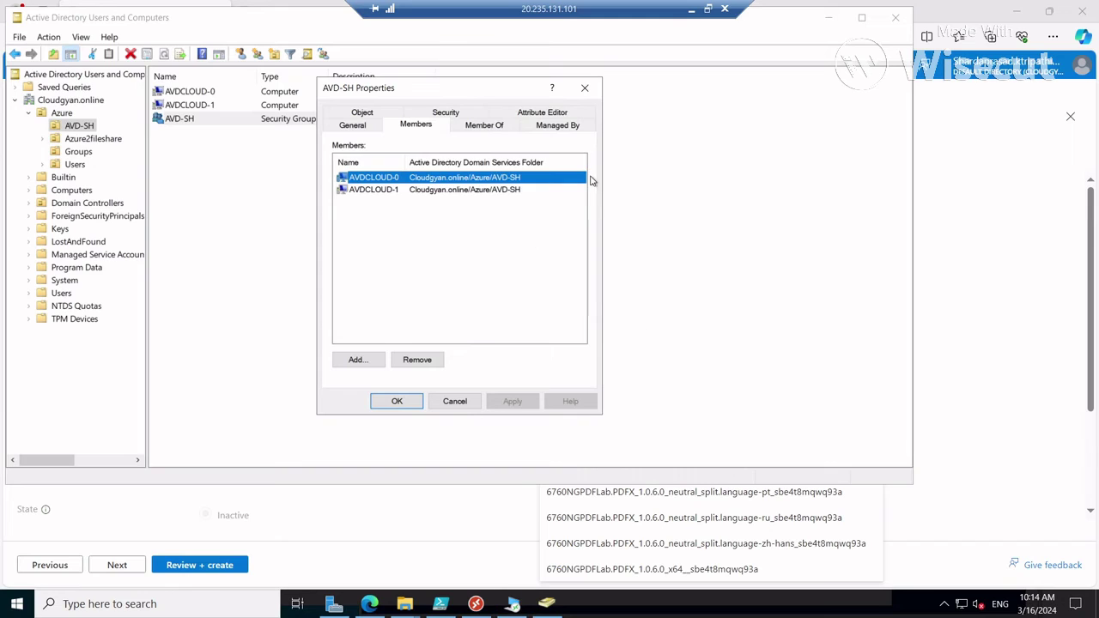
left_click(584, 87)
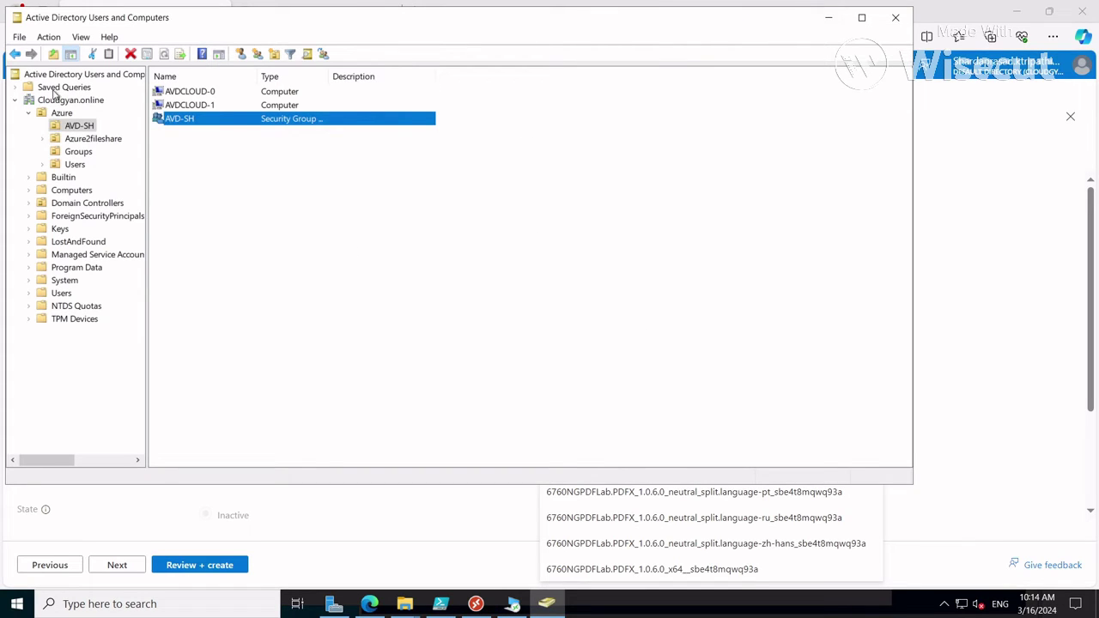
left_click(103, 139)
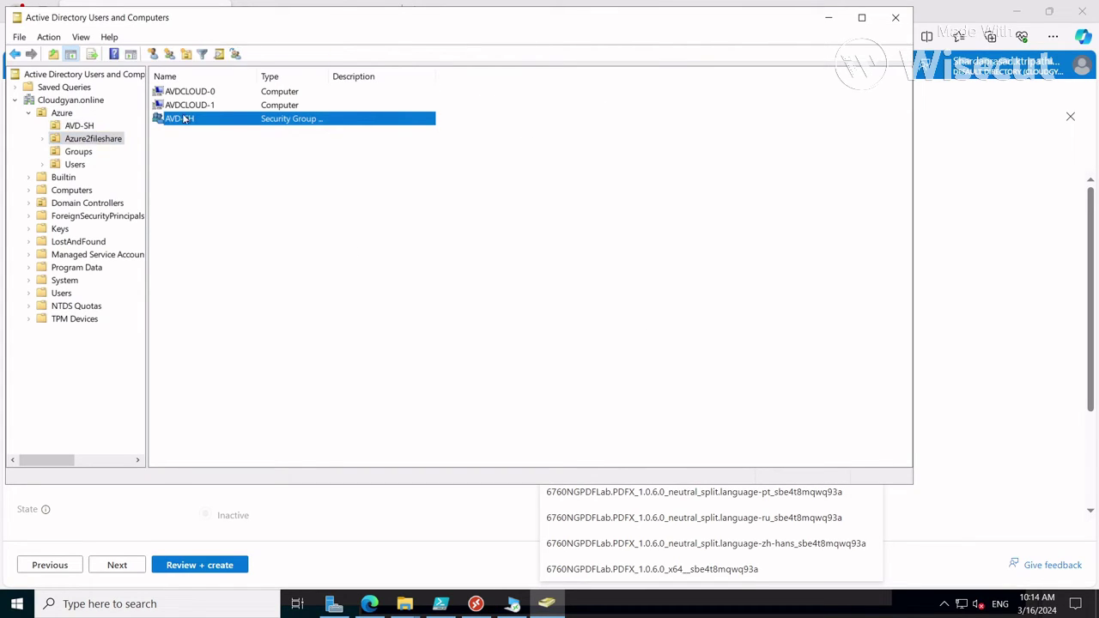
left_click(829, 20)
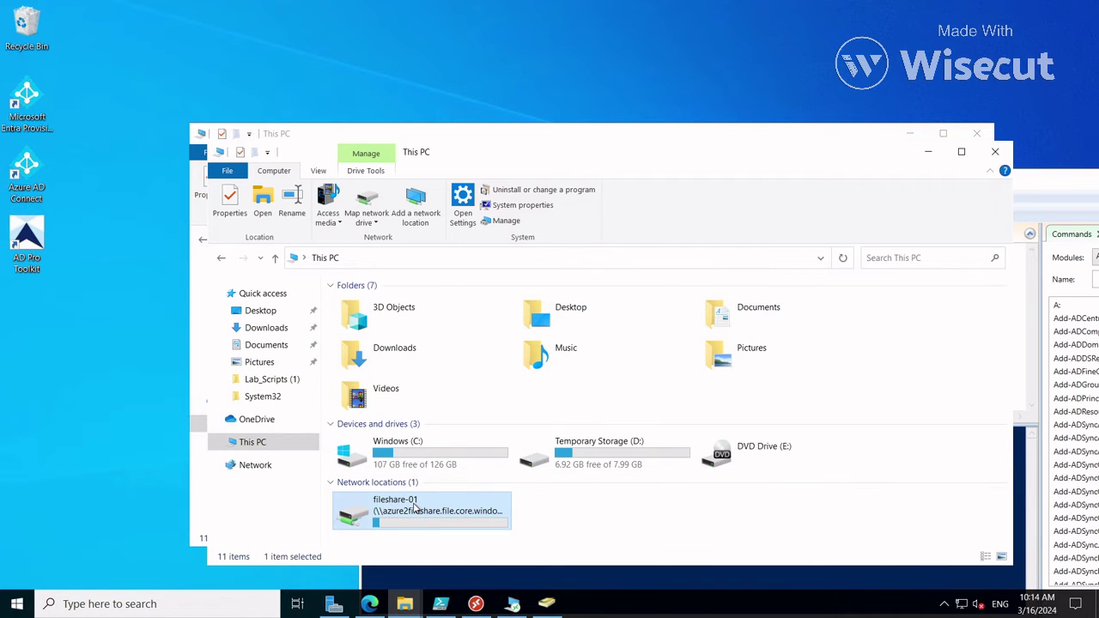
Examine the AVD-SH permission entry in the advanced security settings of the fileshare-01 network drive.
right_click(414, 507)
left_click(457, 492)
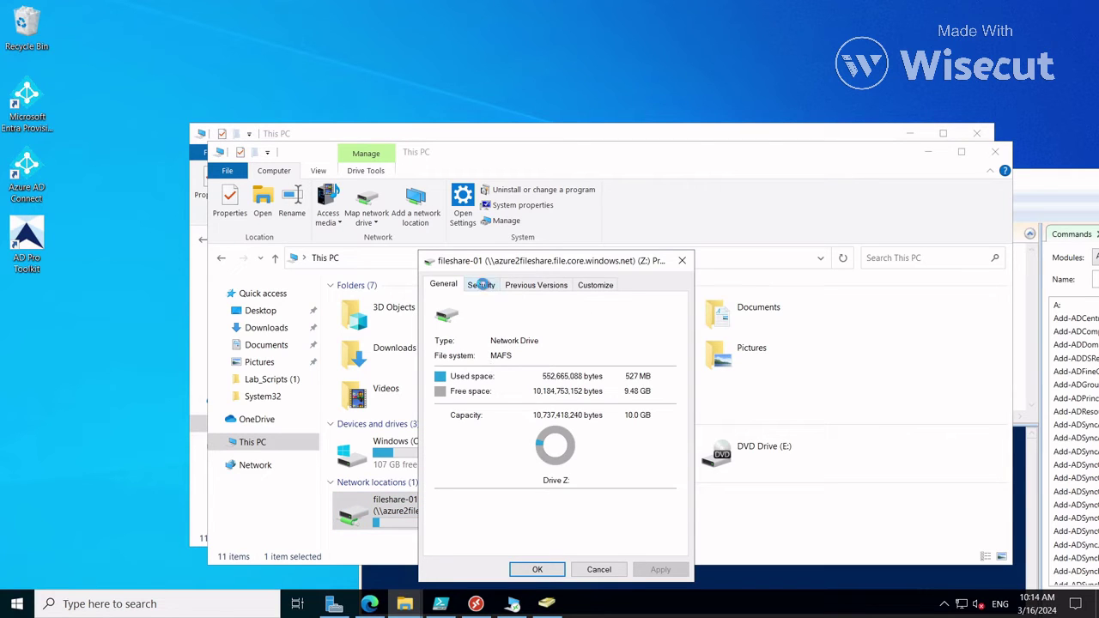
left_click(483, 287)
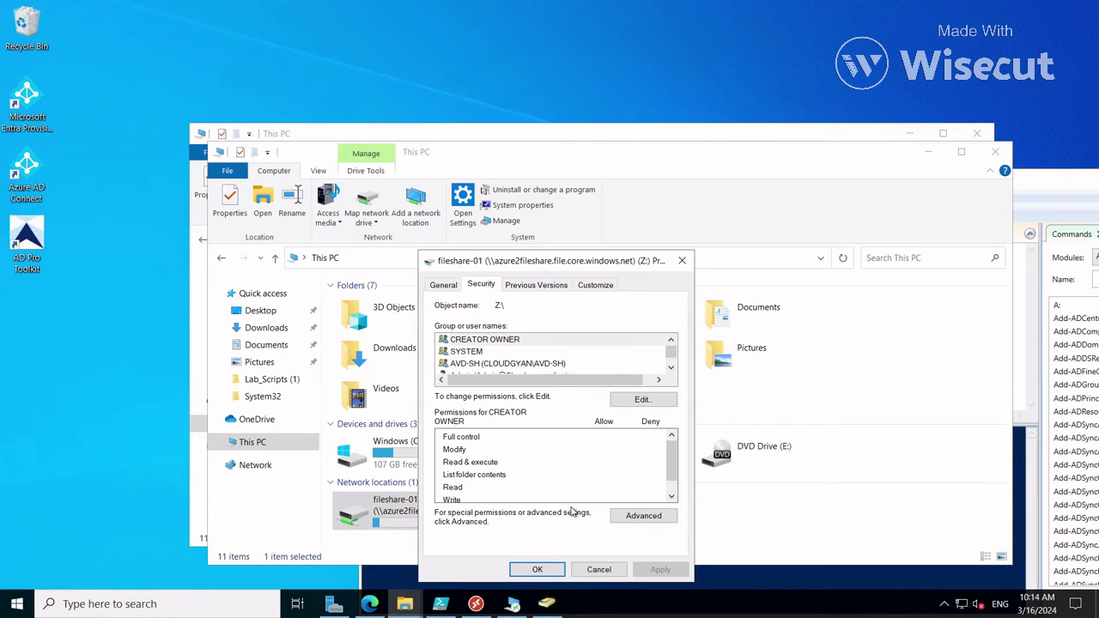
left_click(653, 517)
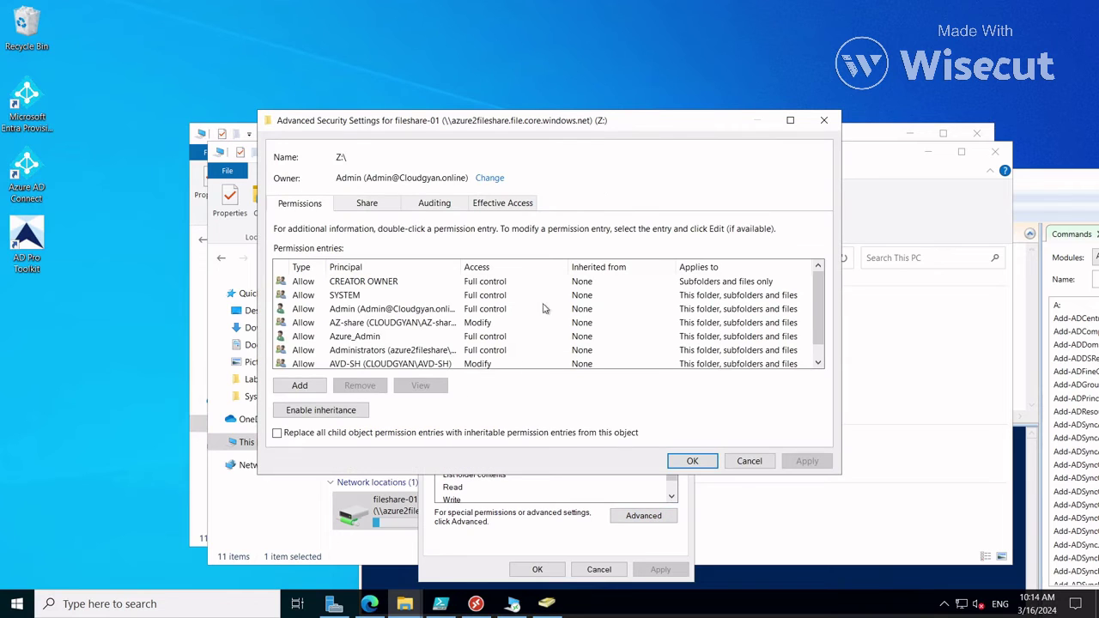
scroll(814, 347, "down", 1)
left_click(388, 350)
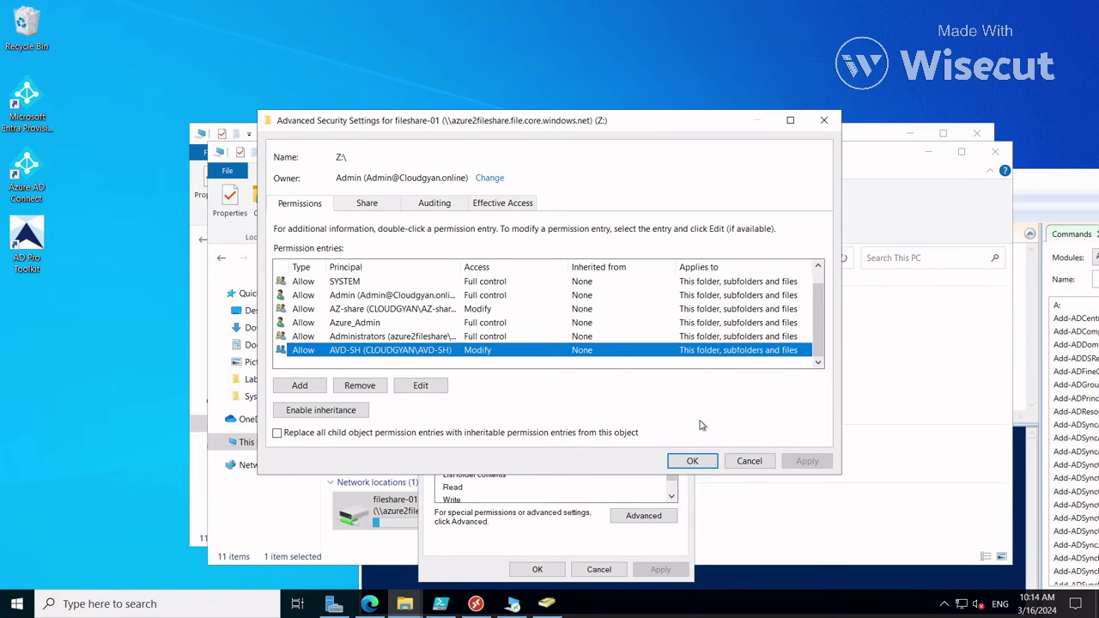
left_click(693, 461)
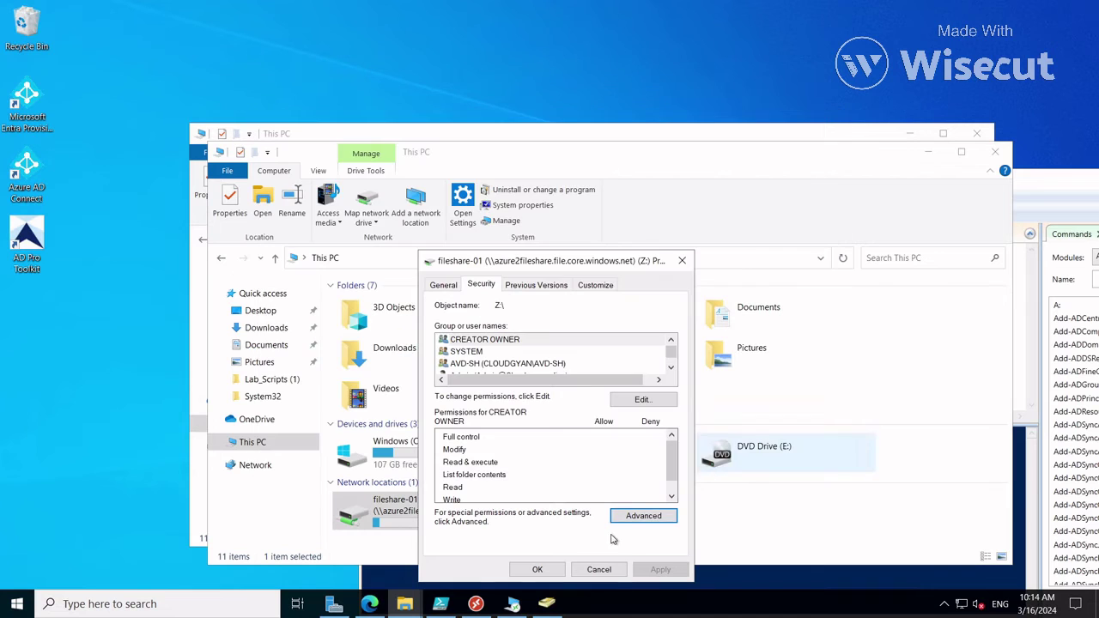
left_click(537, 570)
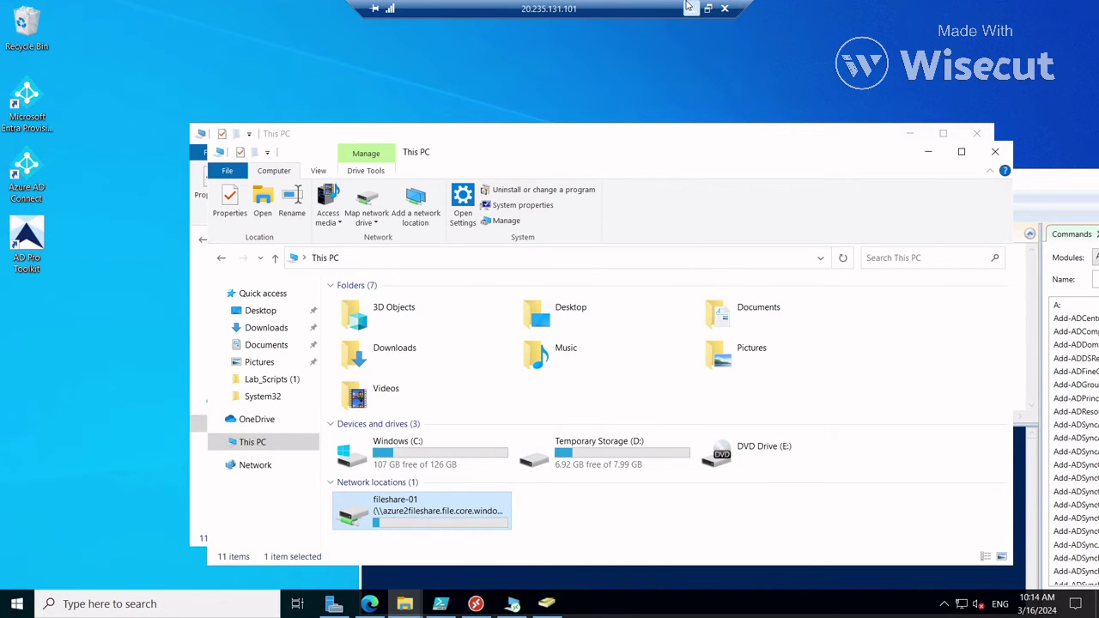
left_click(690, 6)
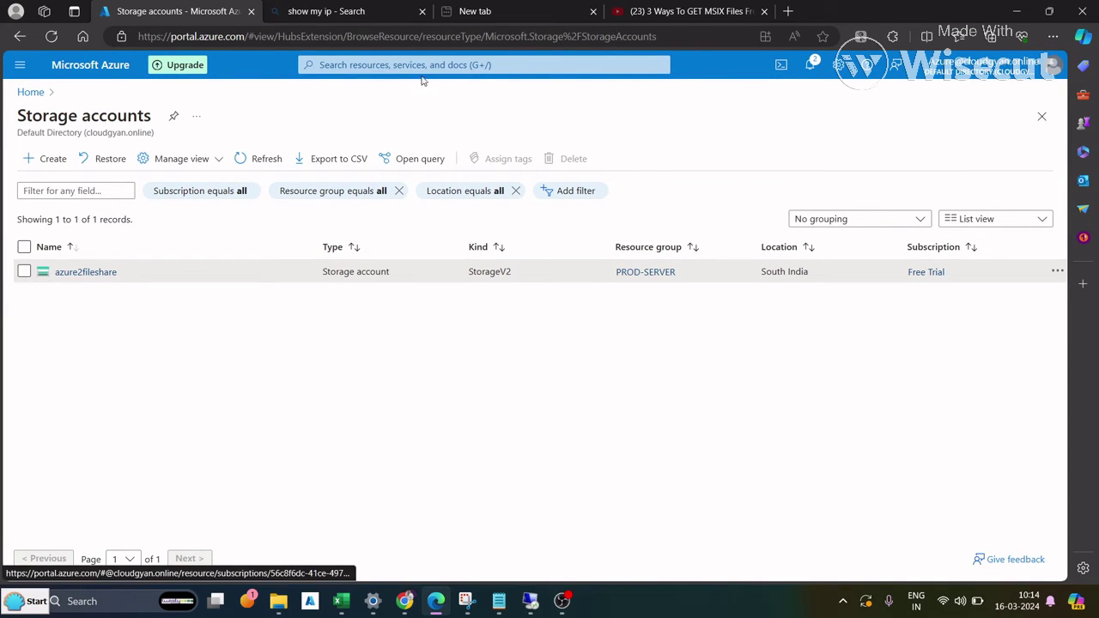
left_click(467, 604)
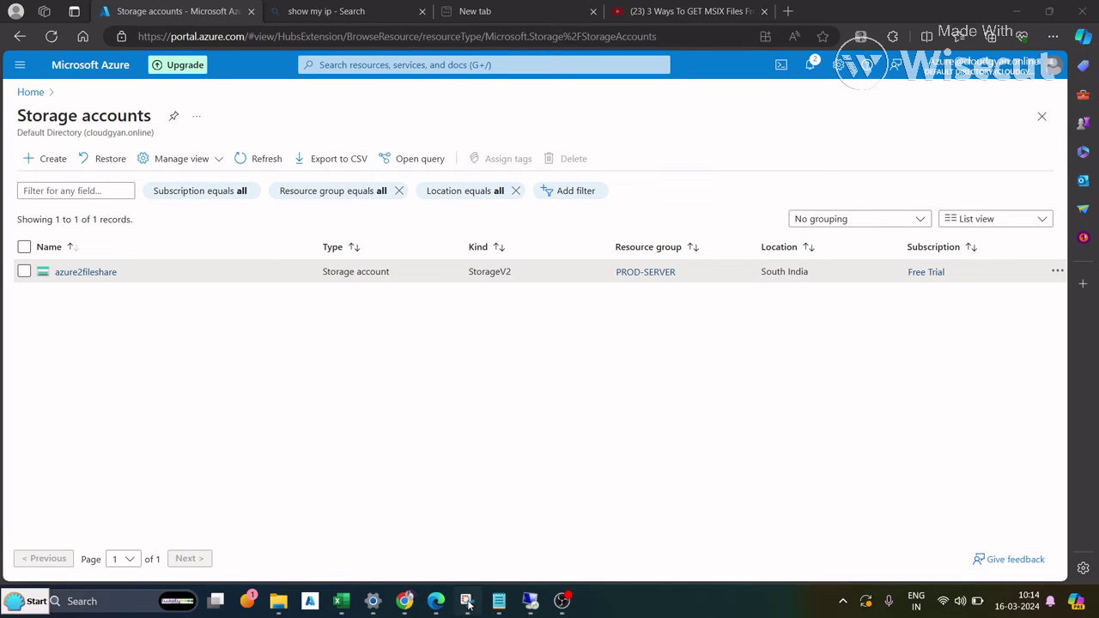
left_click(530, 601)
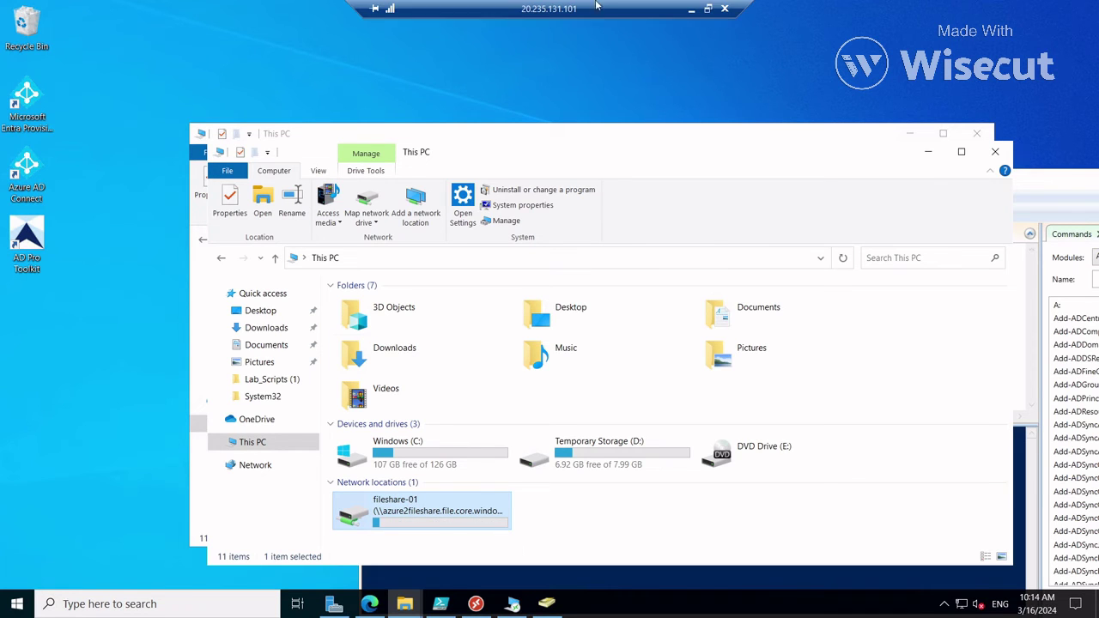
left_click(694, 8)
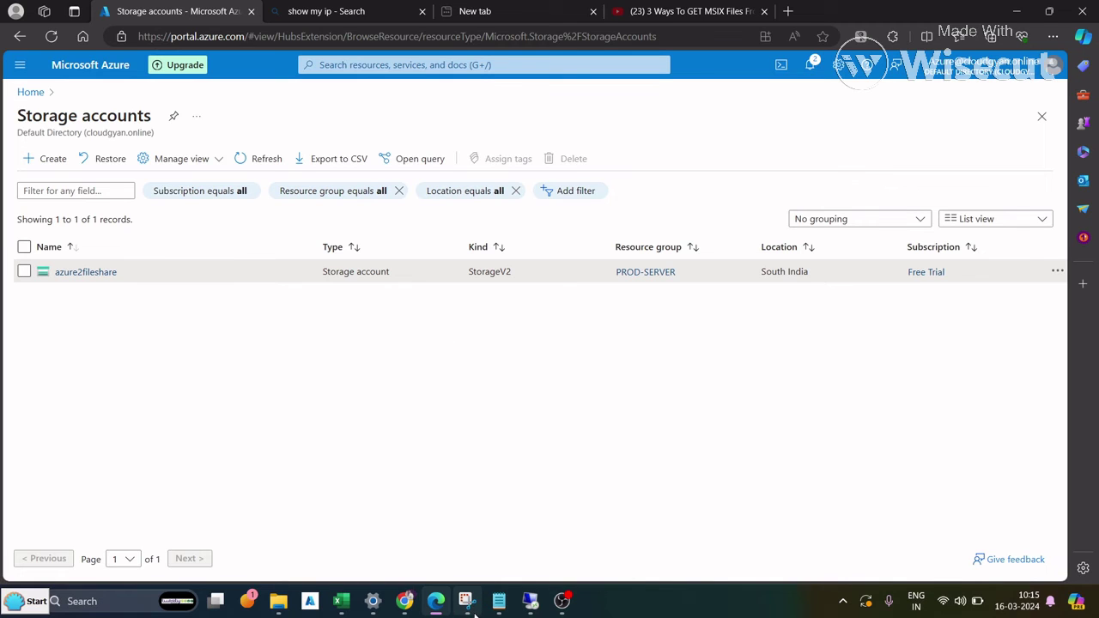
mouse_move(465, 606)
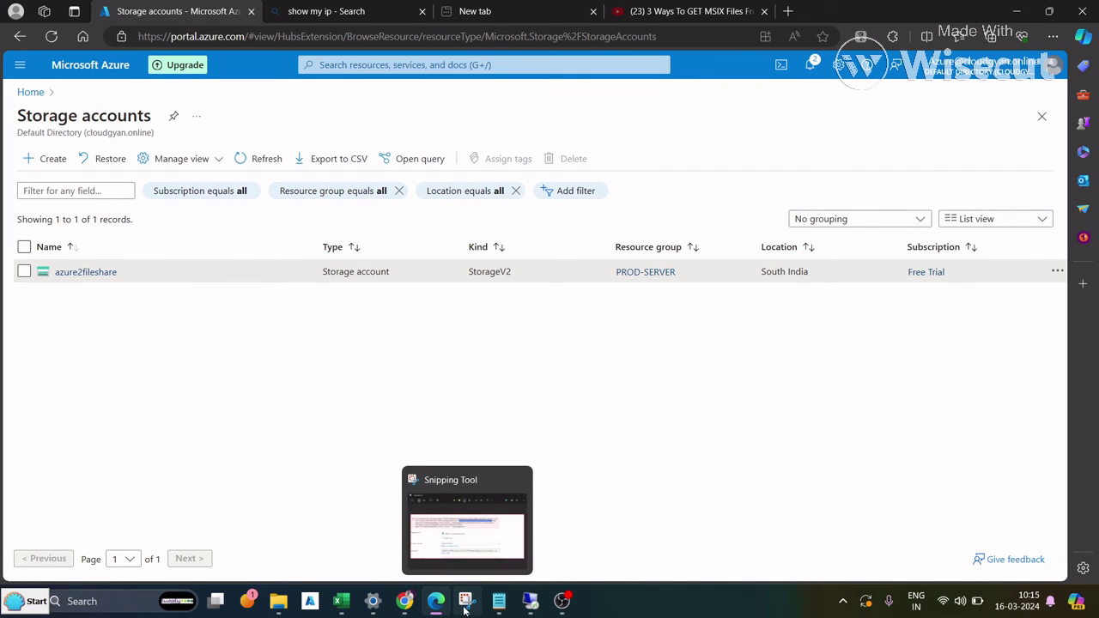
Return to the remote server and recheck the access level and scope granted to AVD-SH on the fileshare-01 drive.
left_click(530, 606)
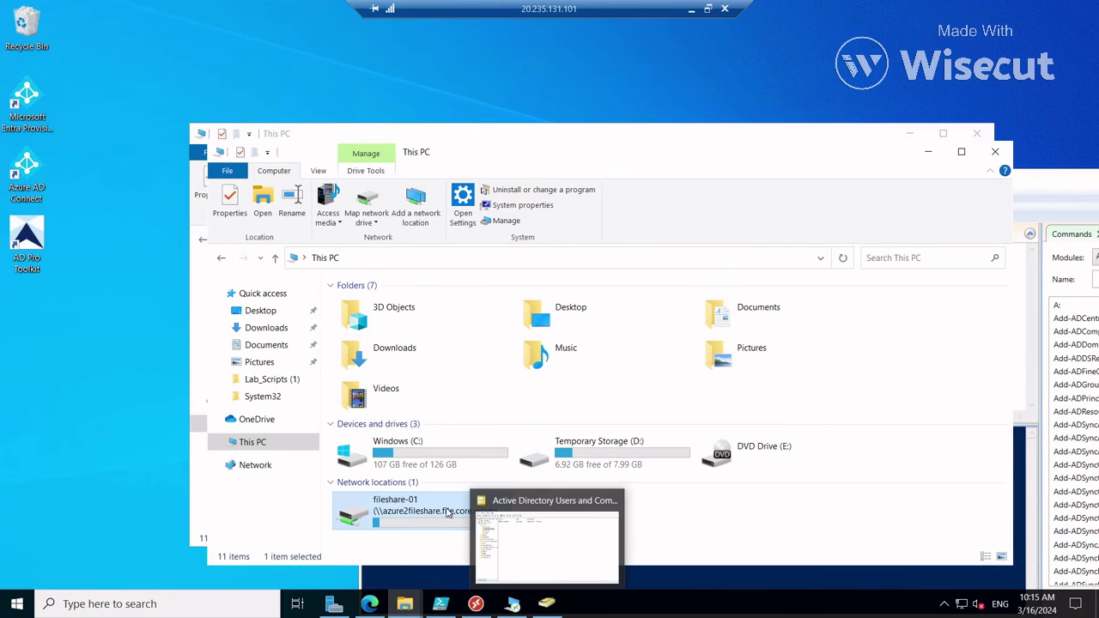
right_click(429, 513)
left_click(493, 500)
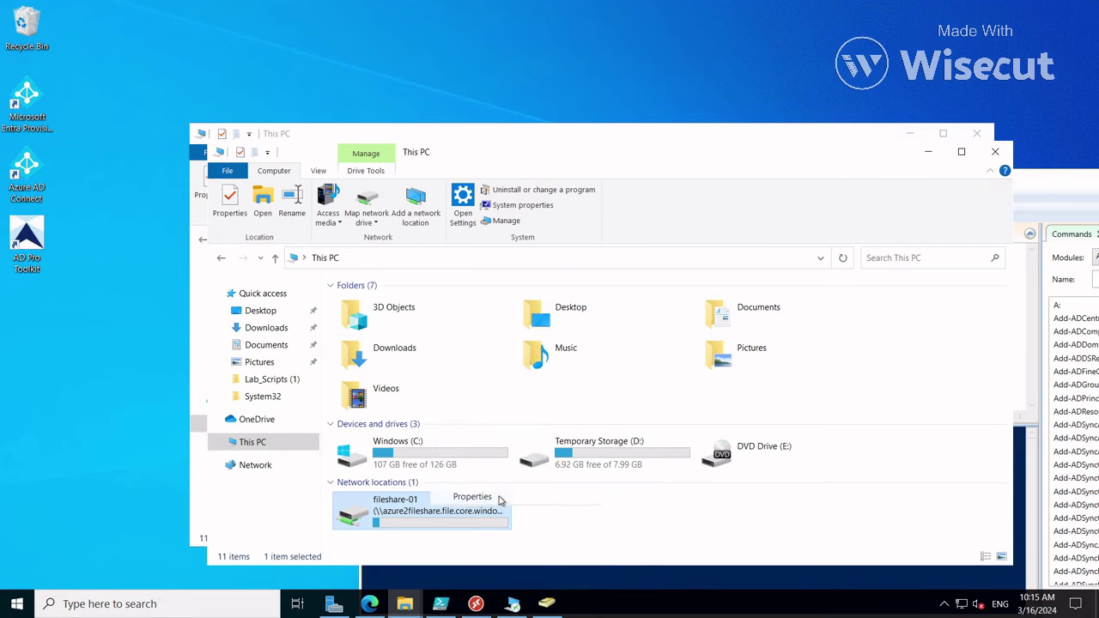
left_click(503, 285)
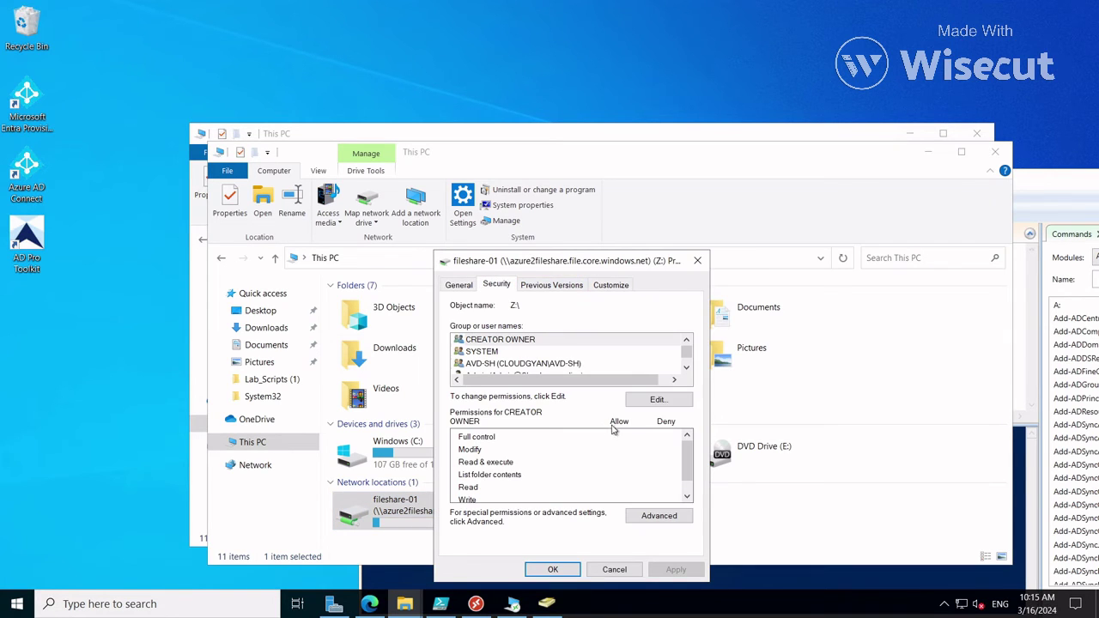
left_click(659, 515)
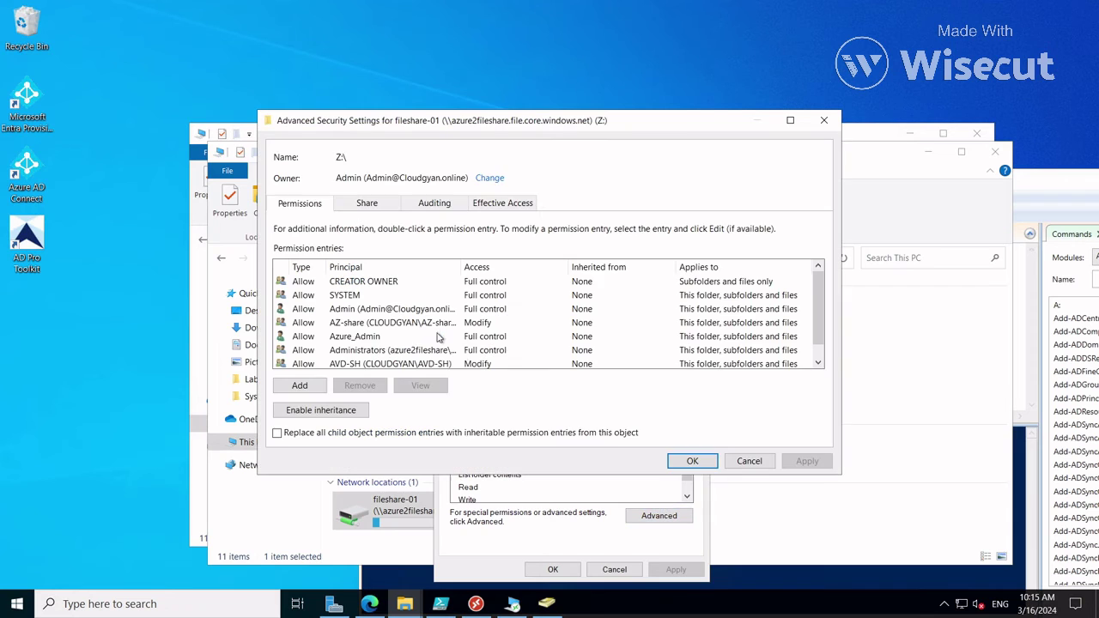
left_click(381, 363)
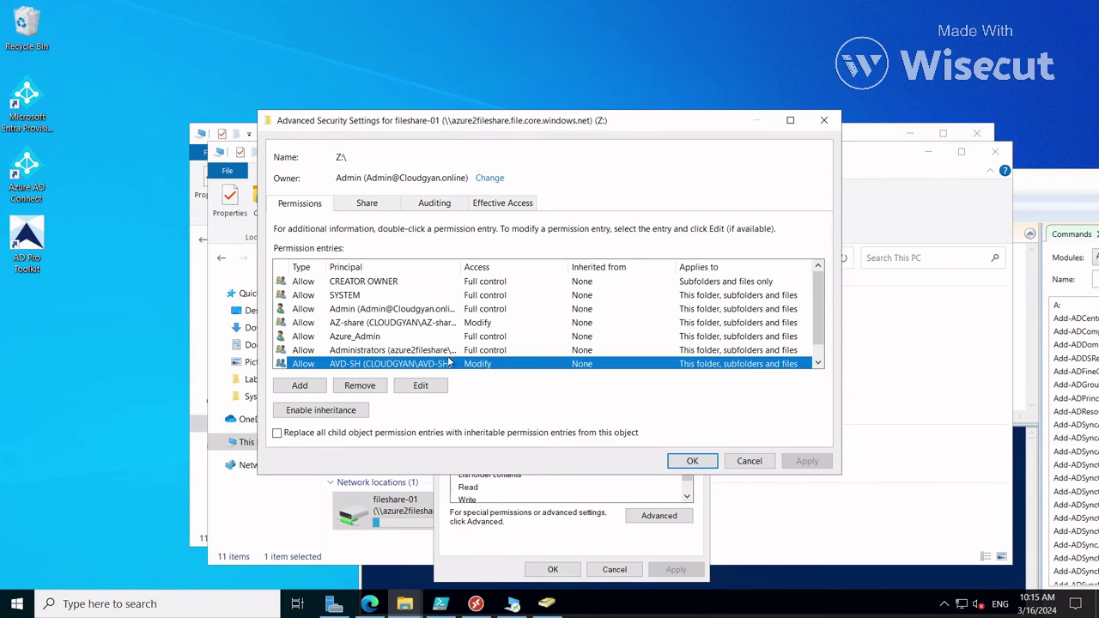
scroll(448, 363, "down", 1)
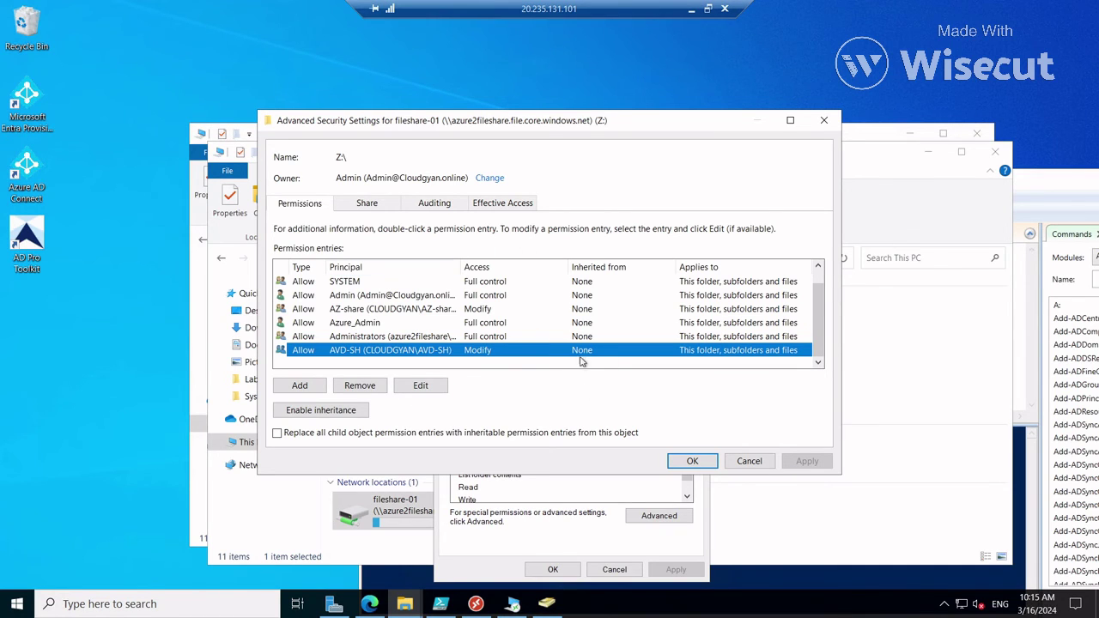
mouse_move(675, 7)
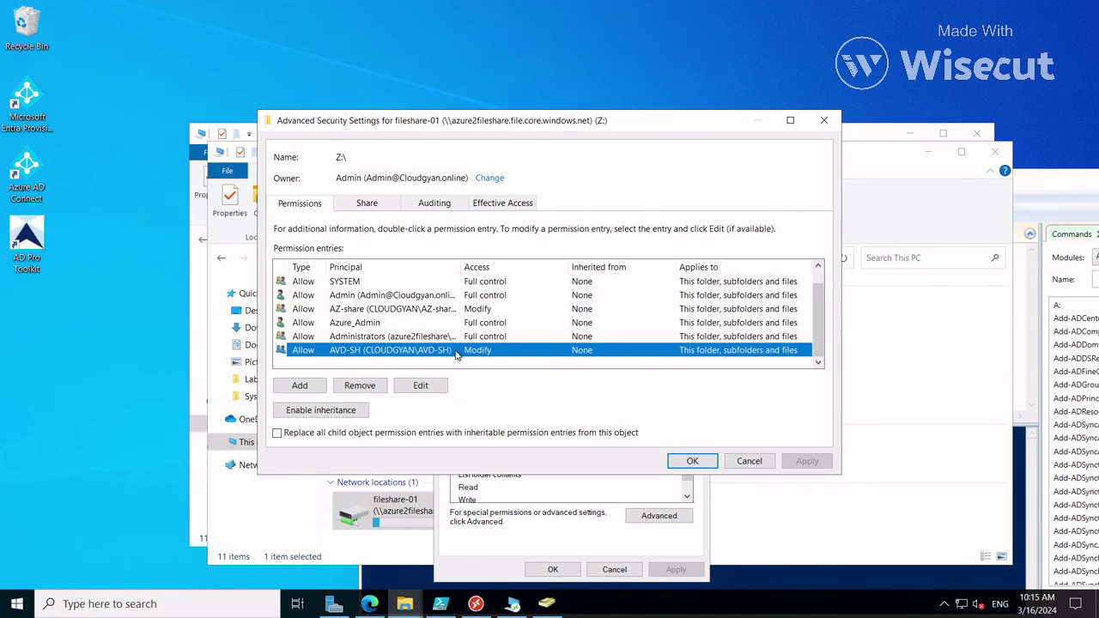
left_click(692, 461)
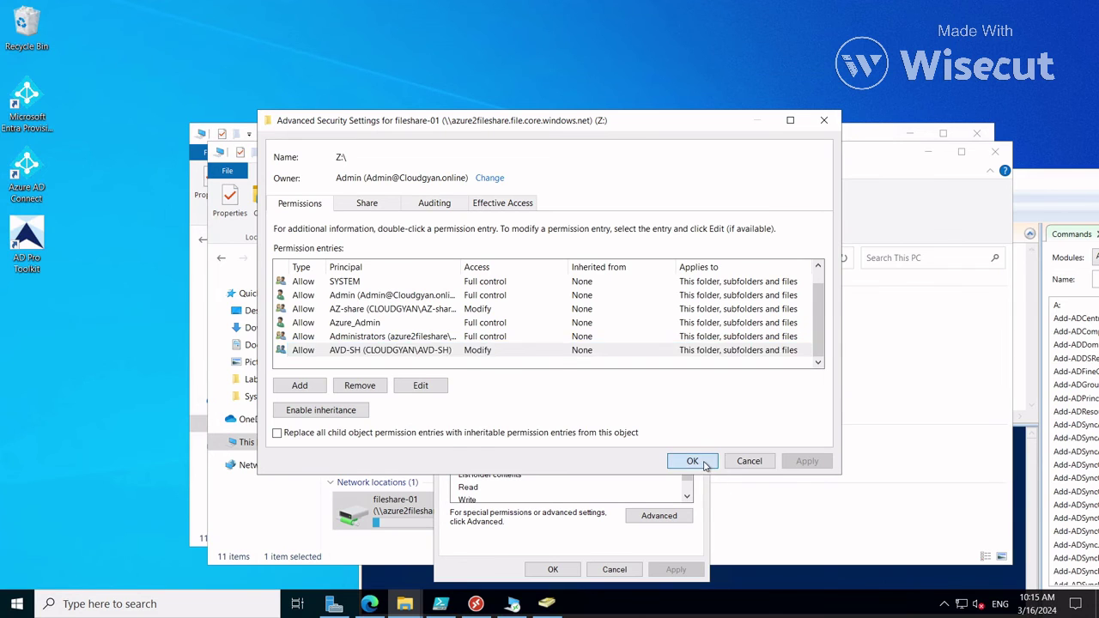
left_click(555, 568)
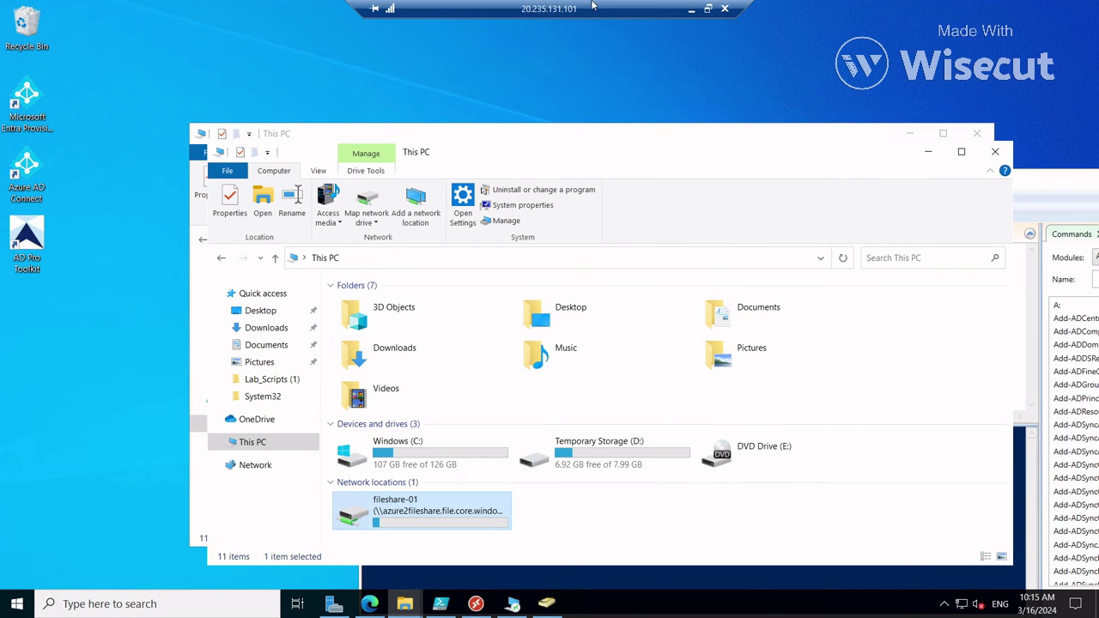
left_click(692, 8)
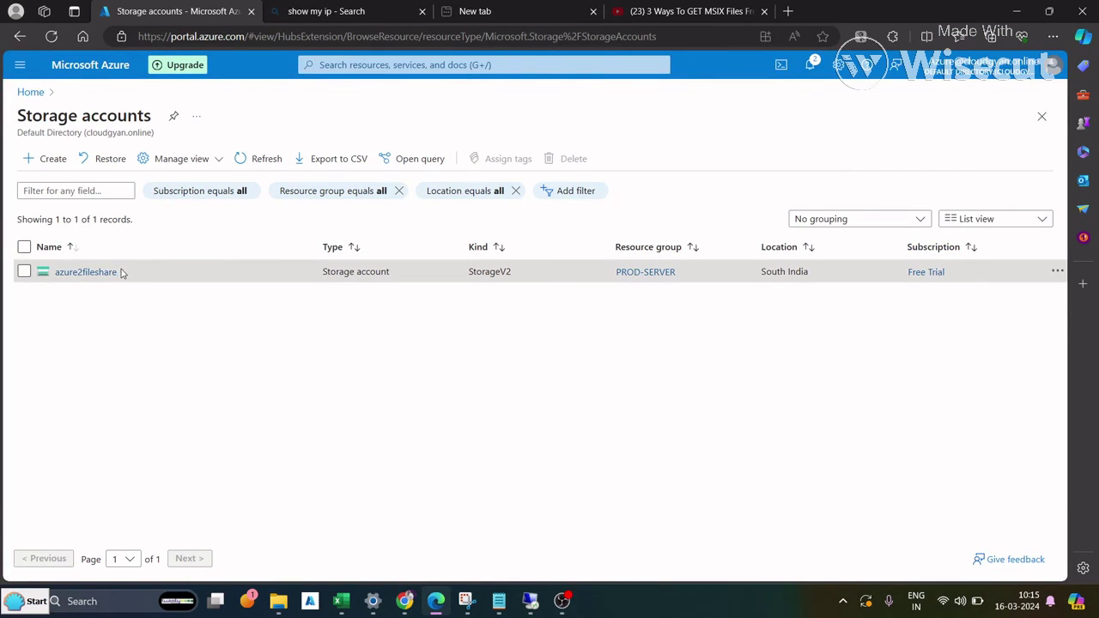
left_click(466, 598)
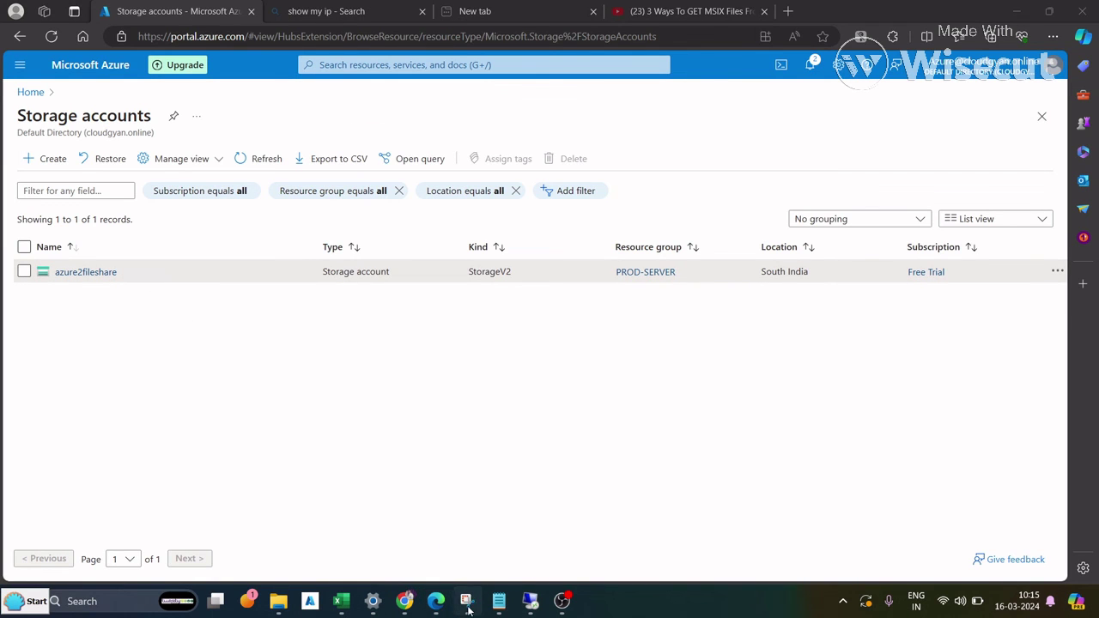
left_click(121, 293)
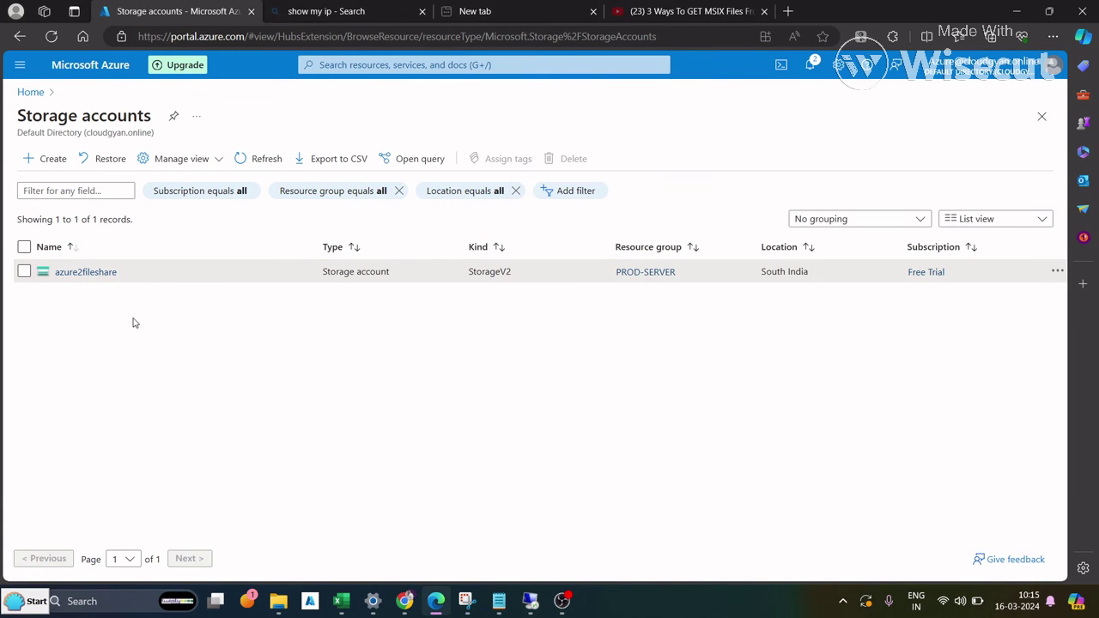
key("alt+Tab")
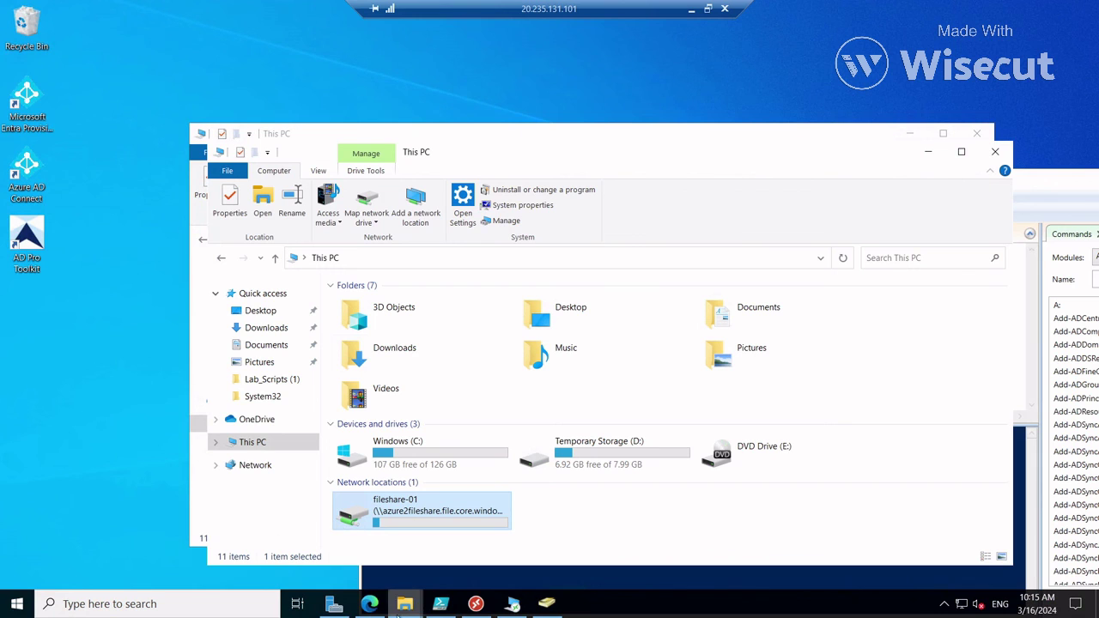
Select the 6760NGPDFLab.PDFX_1.0.6.0_neutral_split.language-de_sbe4t8mqwq93a MSIX package in the remote server's Create App Attach form, and minimize the remote session.
left_click(369, 603)
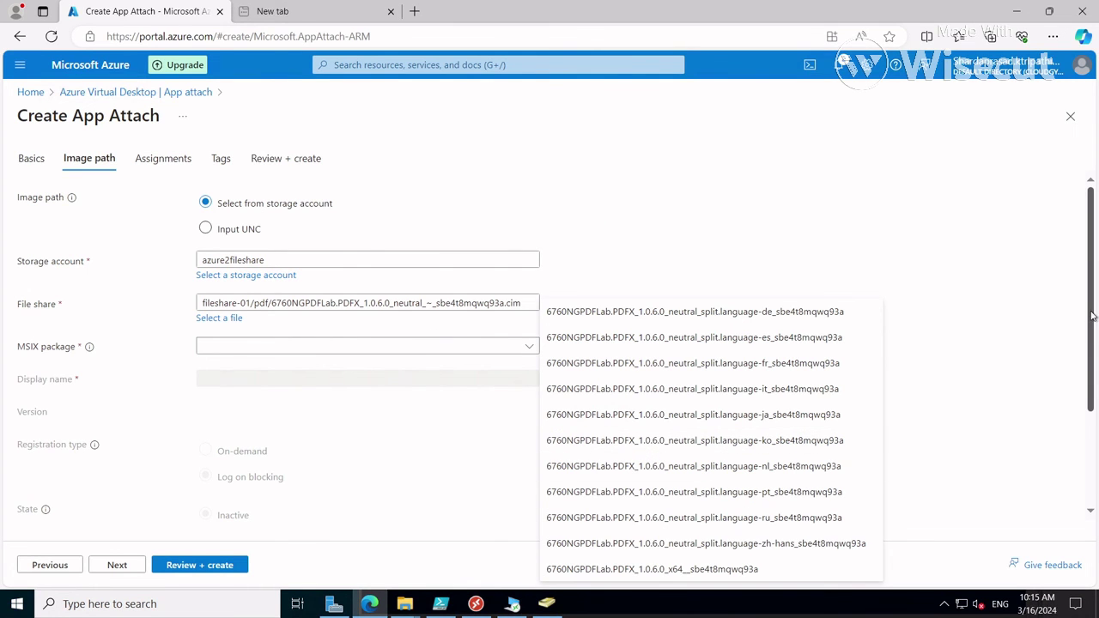
left_click_drag(1091, 315, 1091, 406)
left_click(532, 205)
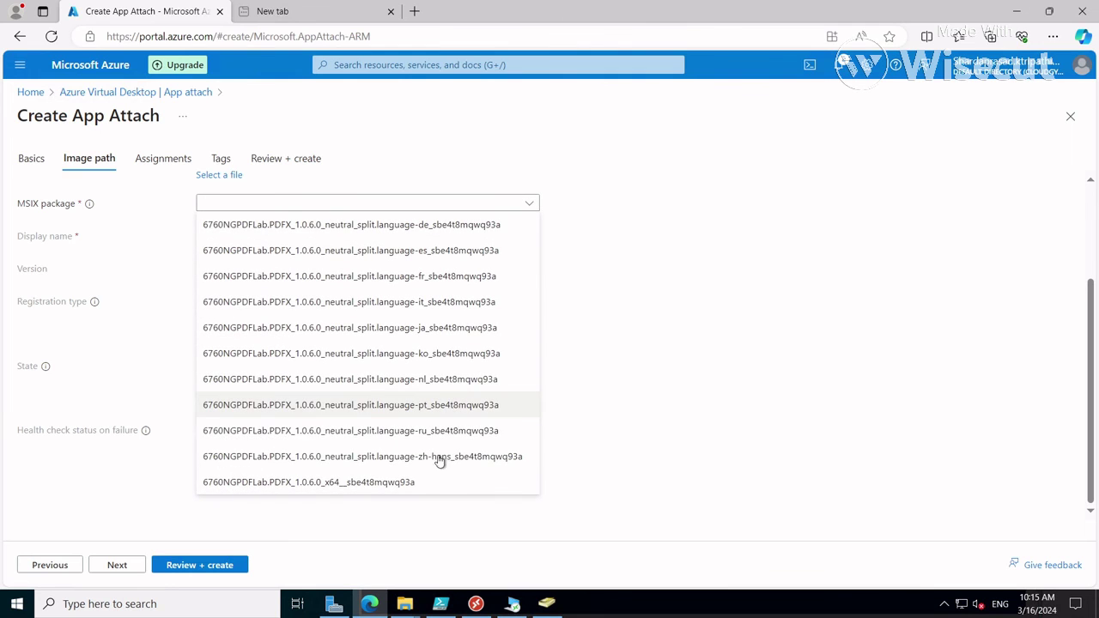
left_click(396, 439)
mouse_move(760, 7)
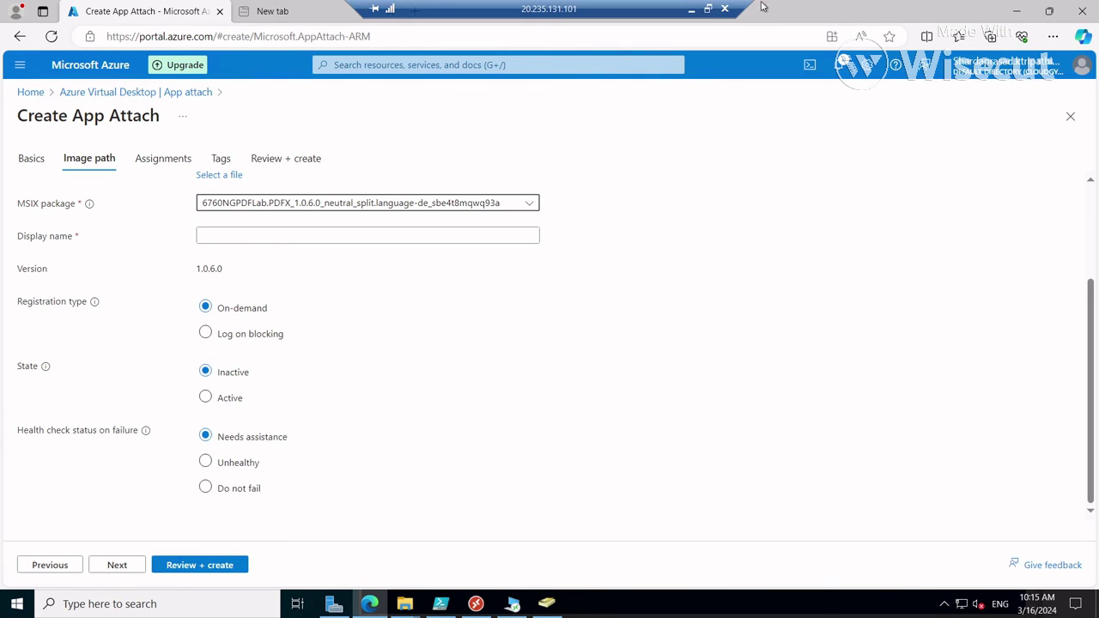
left_click(691, 8)
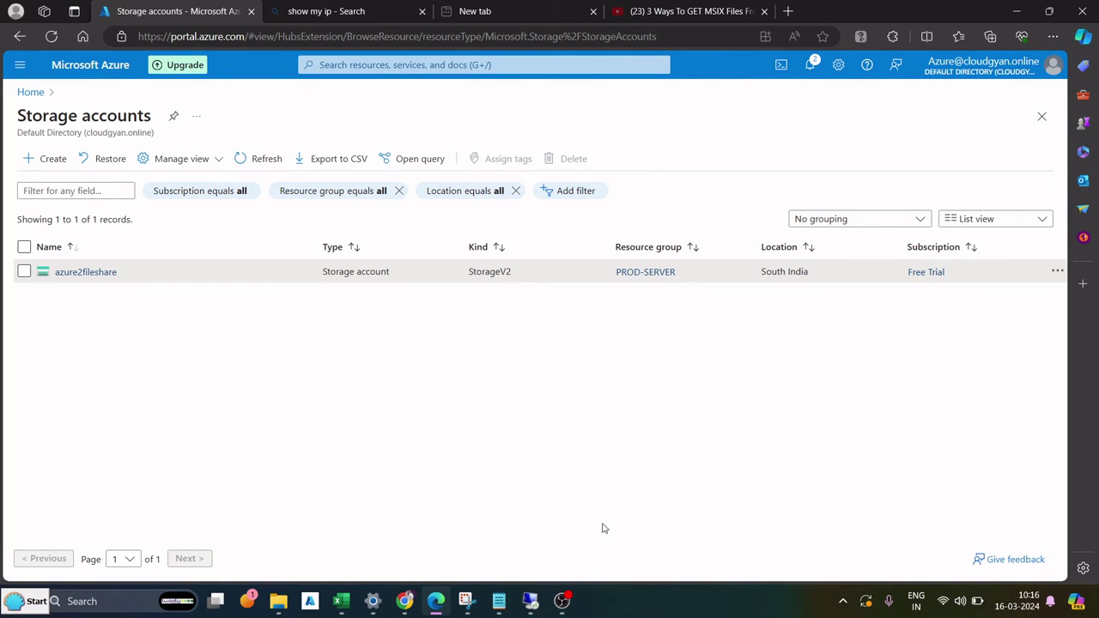